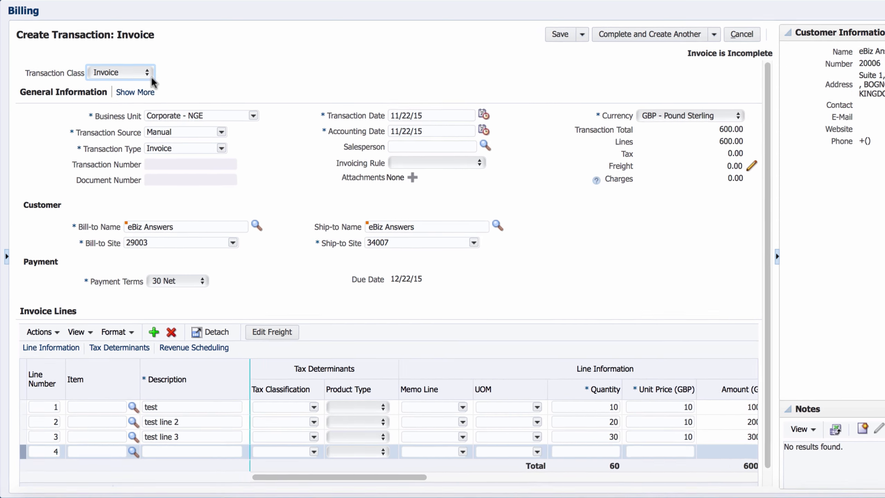
Expand General Information on the new GBP invoice to reveal its customer, payment and miscellaneous fields
left_click(134, 93)
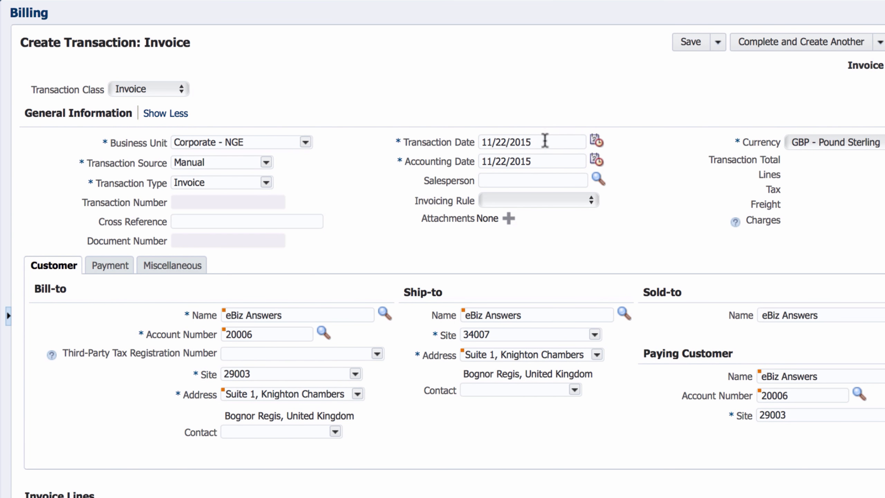
left_click_drag(543, 142, 468, 141)
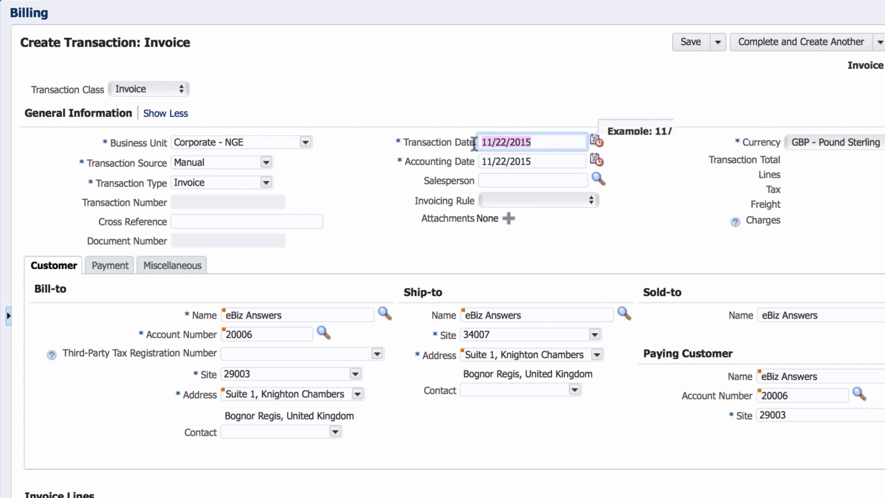
left_click(553, 237)
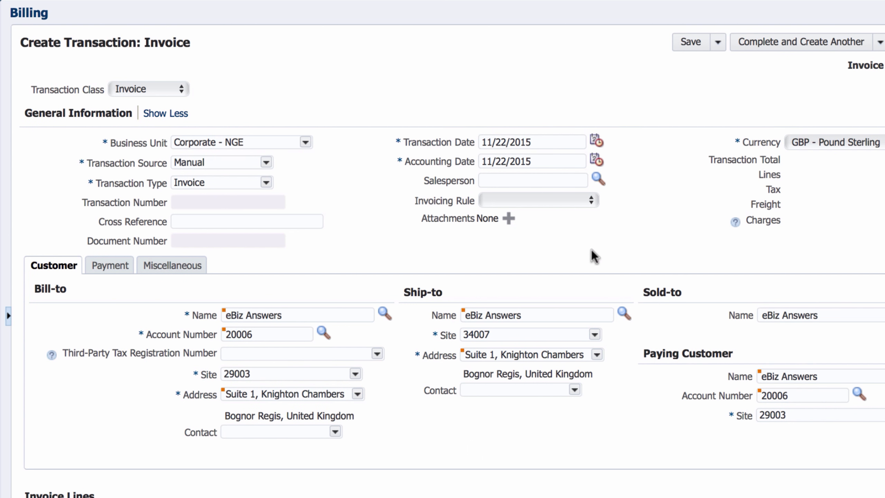
Review the invoice's ship-to details, then collapse General Information to its compact summary
left_click_drag(444, 290, 406, 290)
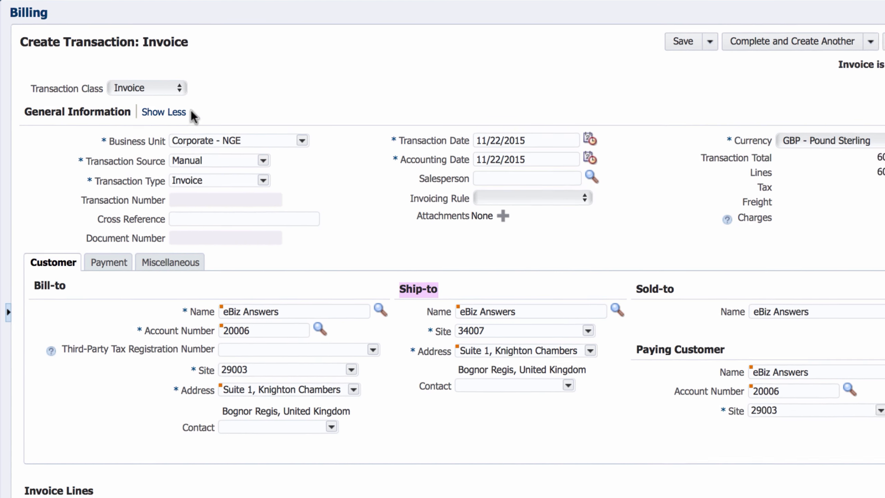
left_click(177, 116)
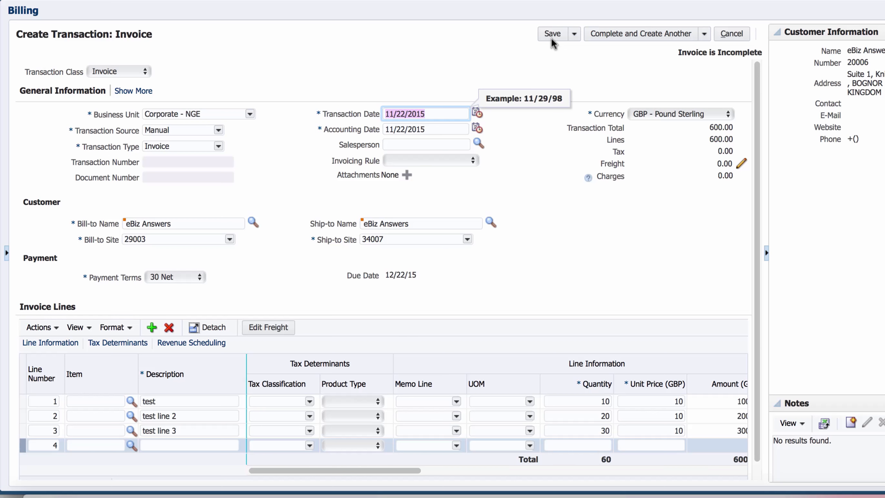
Save the new invoice, creating Invoice 11023 with 120.00 tax and a 720.00 total
left_click(551, 40)
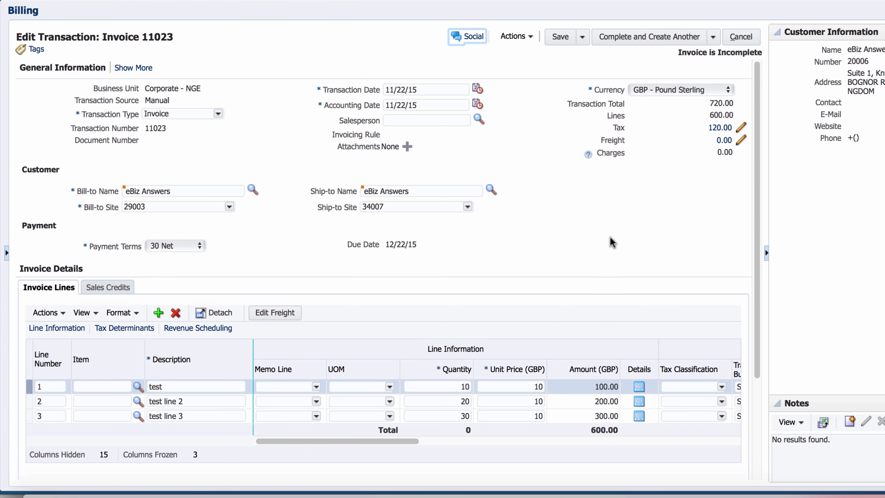
left_click(202, 416)
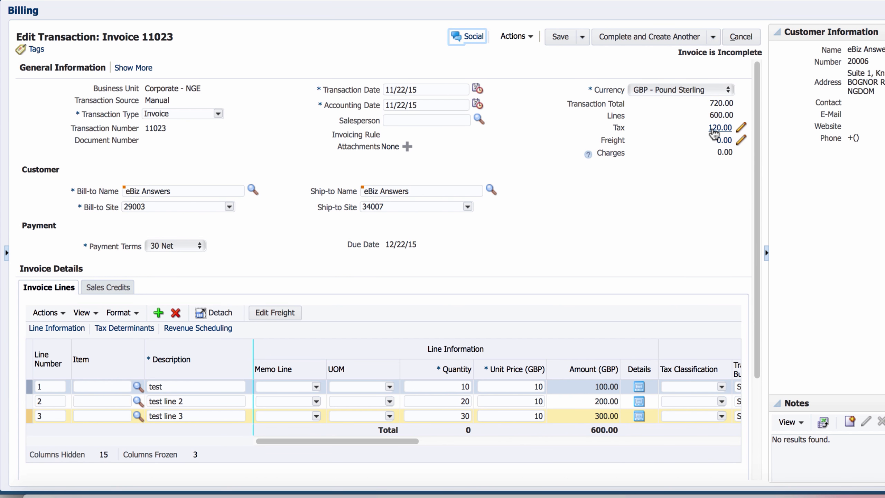
left_click(741, 128)
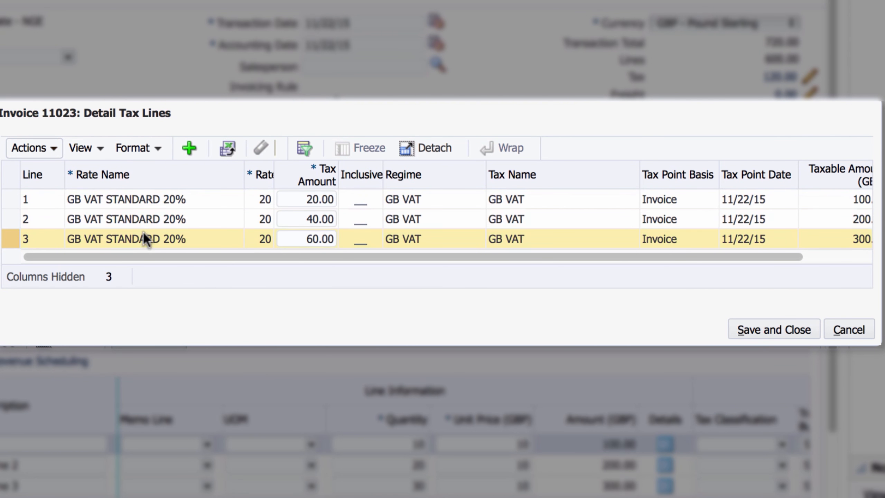
left_click_drag(143, 252, 226, 253)
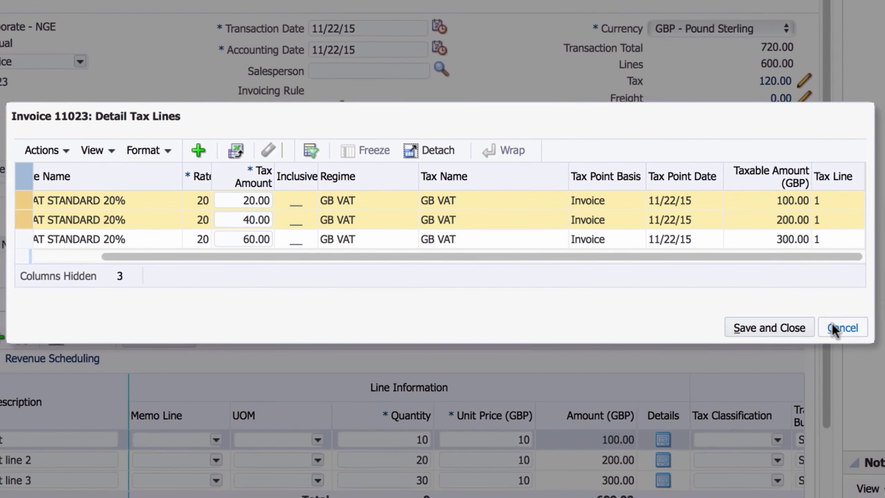
left_click(848, 329)
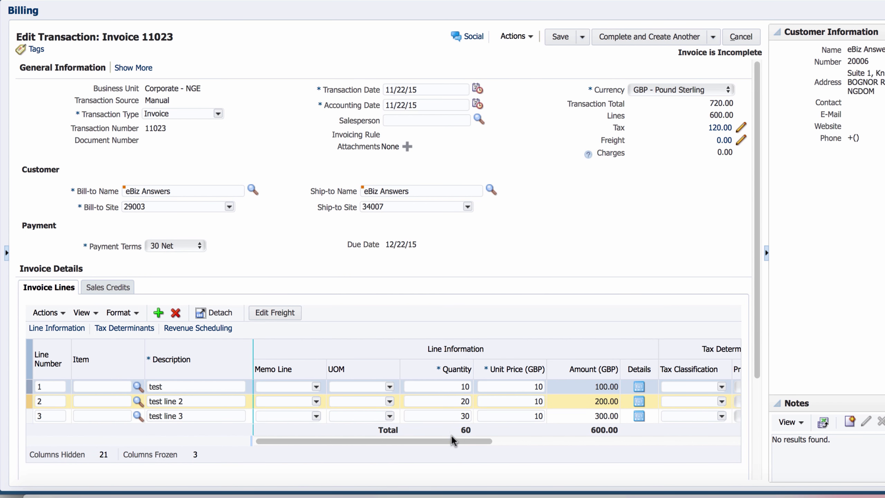
Classify line 2 as GB VAT ZERO and line 3 as EXEMPT TAX, then save the invoice
left_click_drag(452, 441, 510, 441)
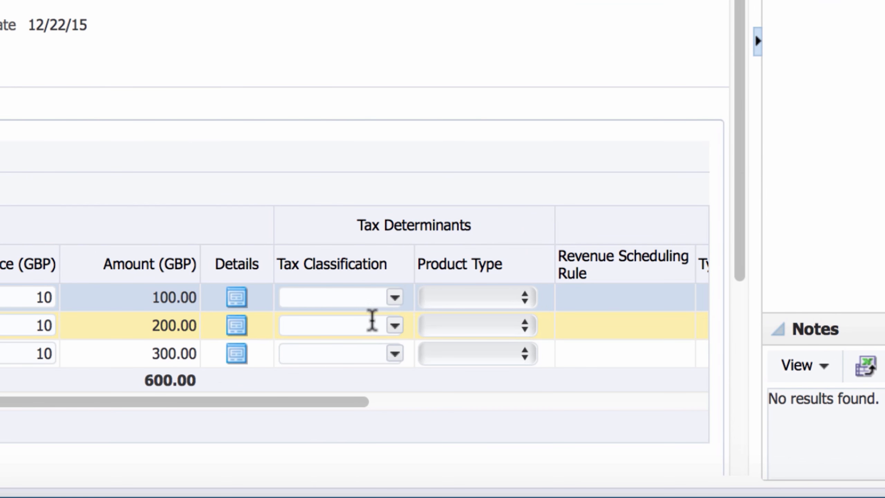
left_click(391, 326)
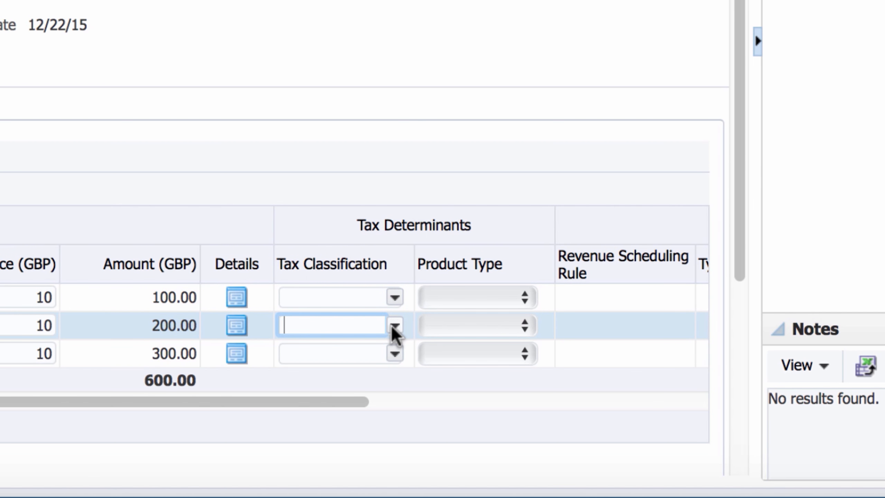
left_click(395, 327)
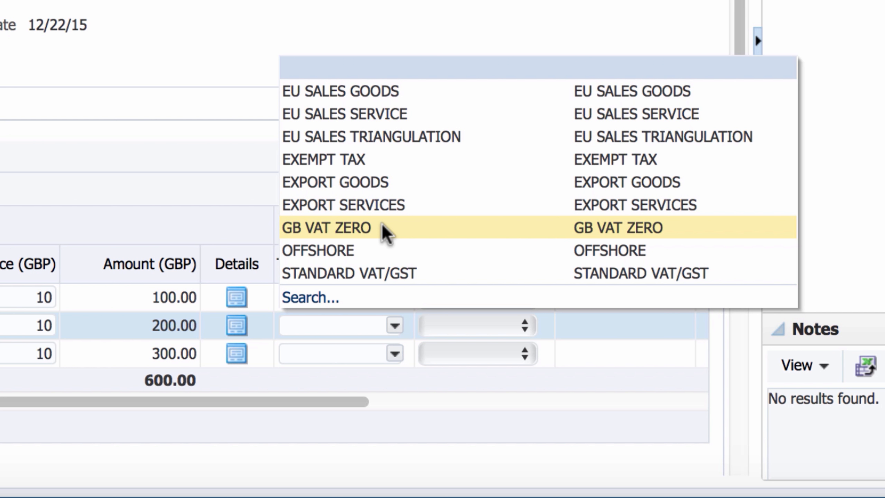
left_click(327, 229)
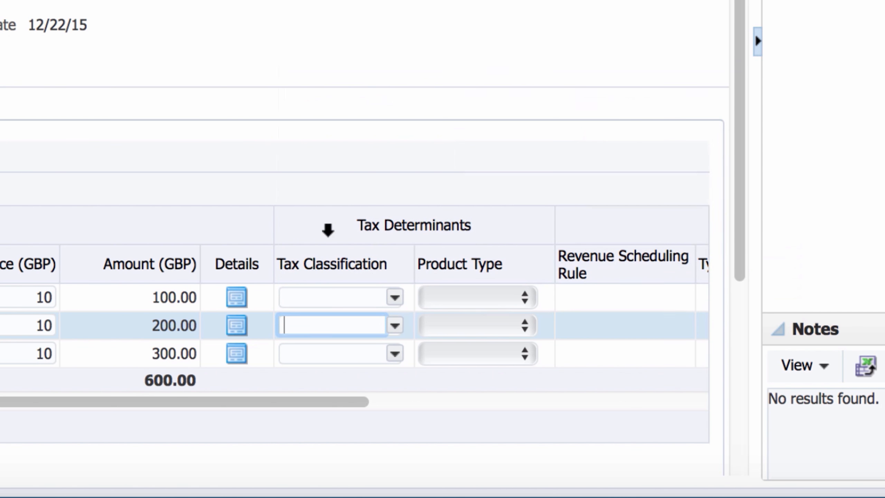
left_click(395, 355)
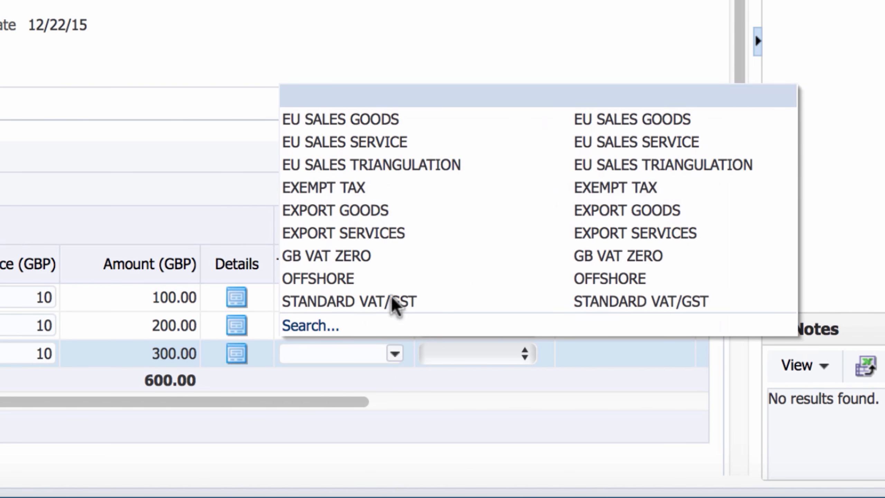
left_click(361, 187)
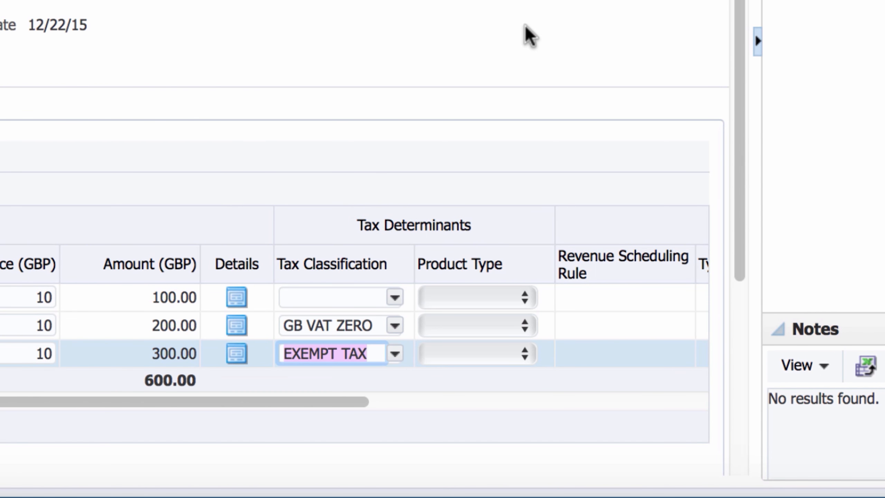
left_click(560, 39)
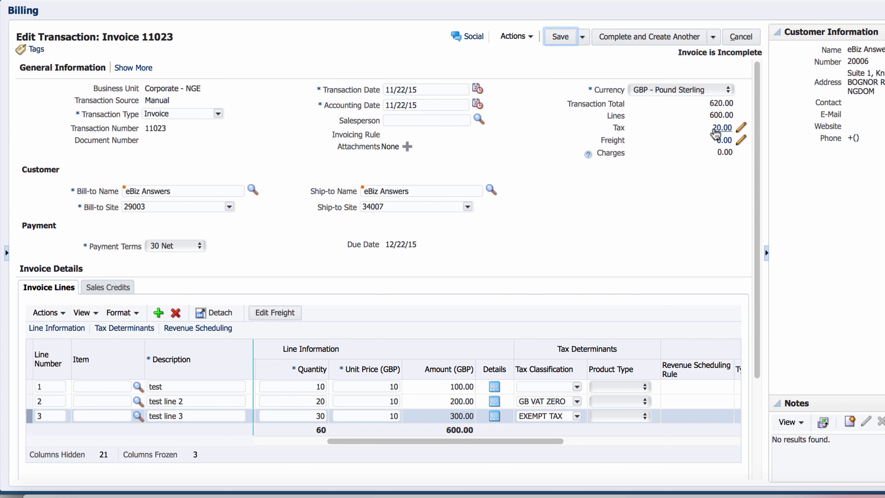
left_click(720, 133)
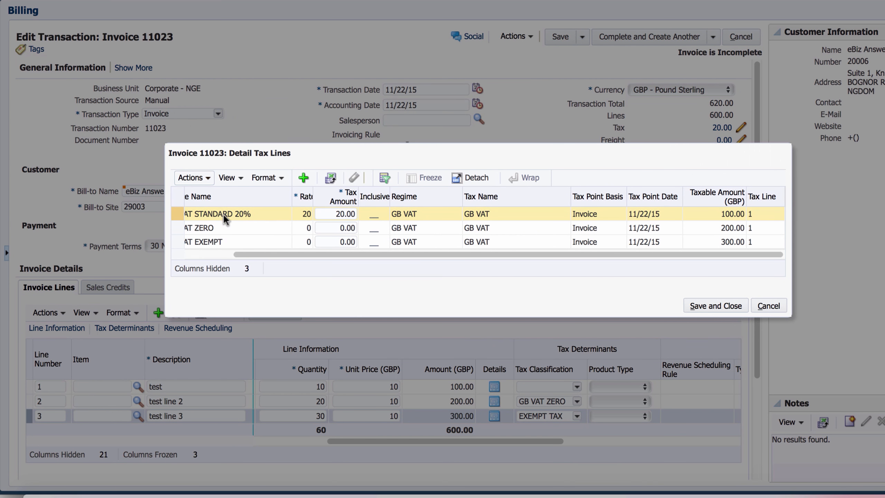
scroll(268, 258, "left", 3)
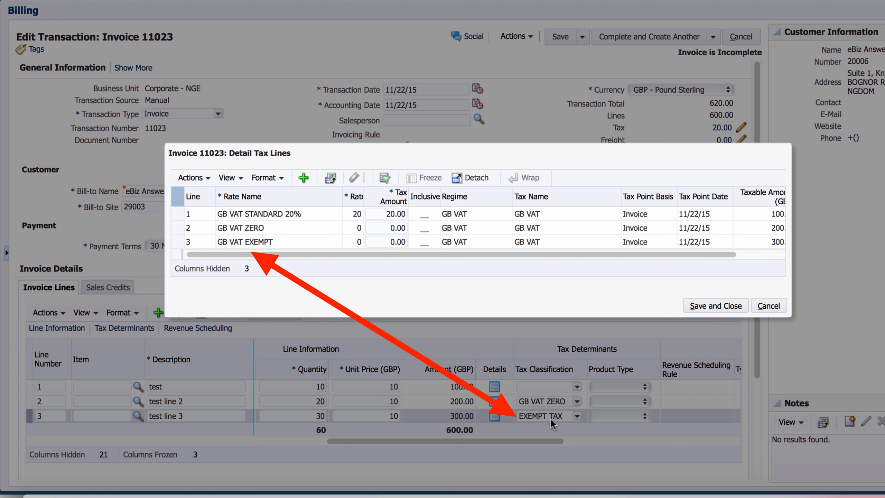
left_click(281, 242)
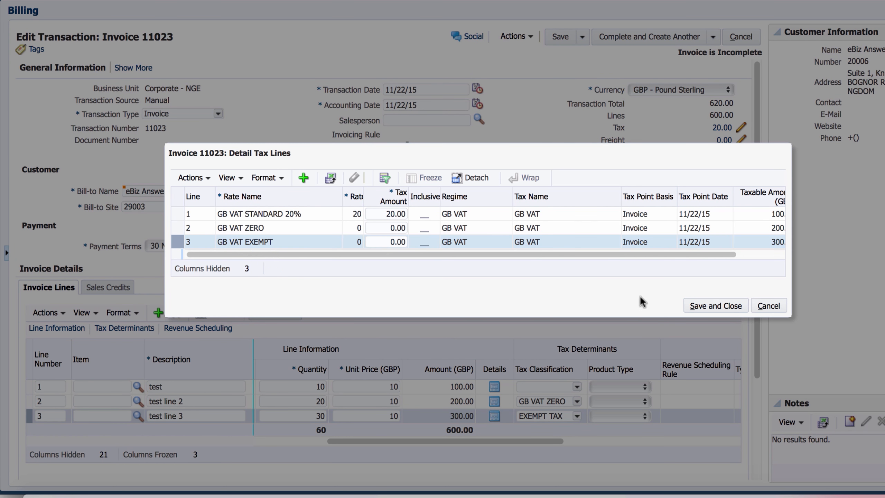
left_click(768, 307)
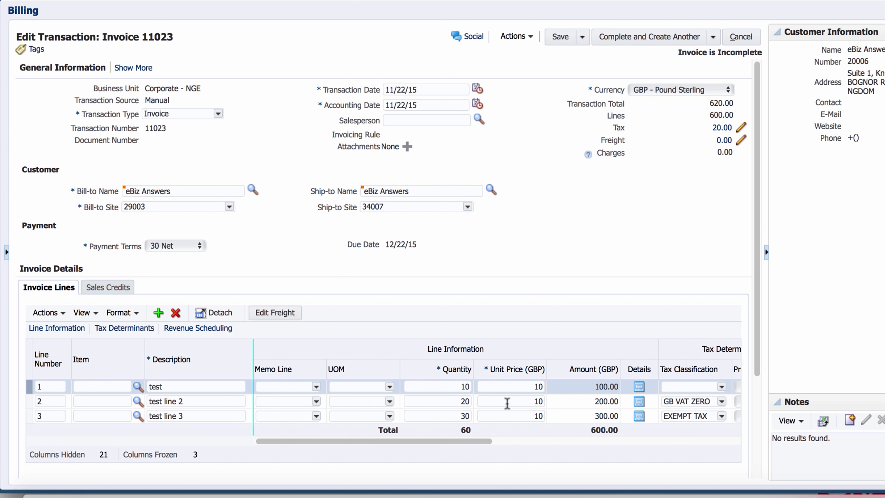
Scroll to the Tax Determinants columns and reopen Invoice 11023's Detail Tax Lines
left_click_drag(481, 441, 554, 441)
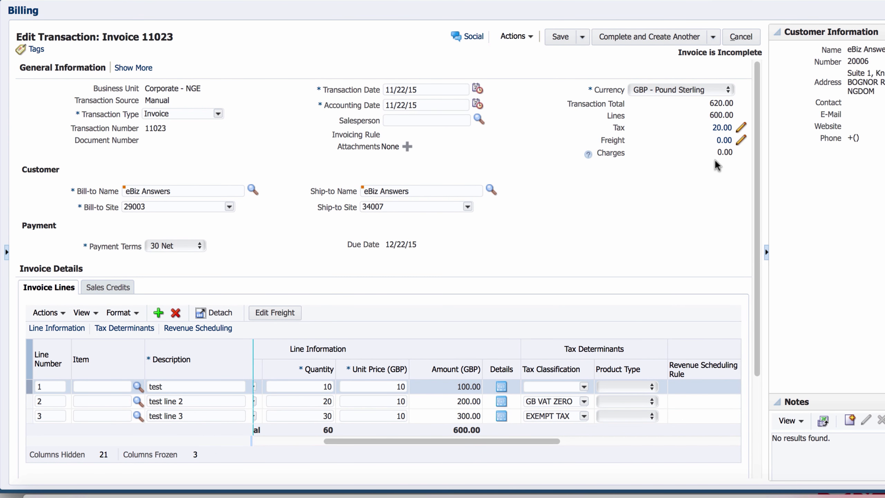
left_click(740, 128)
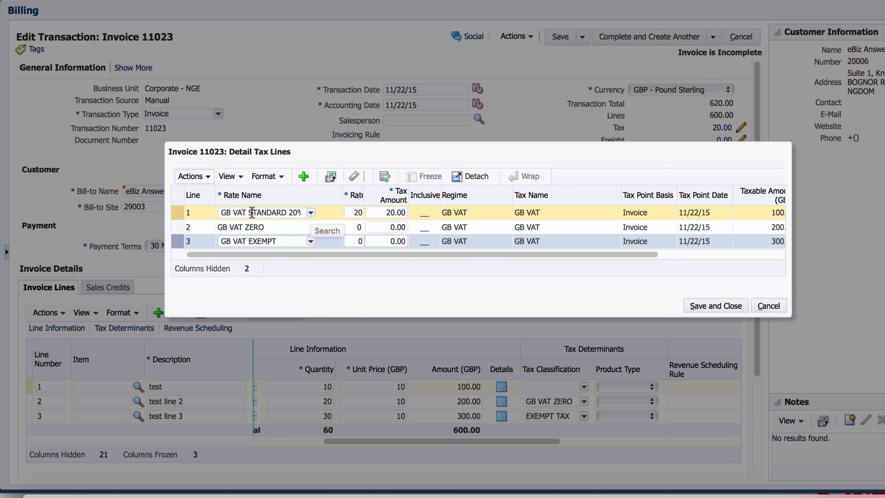
Change tax line 1's rate from GB VAT STANDARD 20% to GB VAT EXEMPT and save
left_click(310, 214)
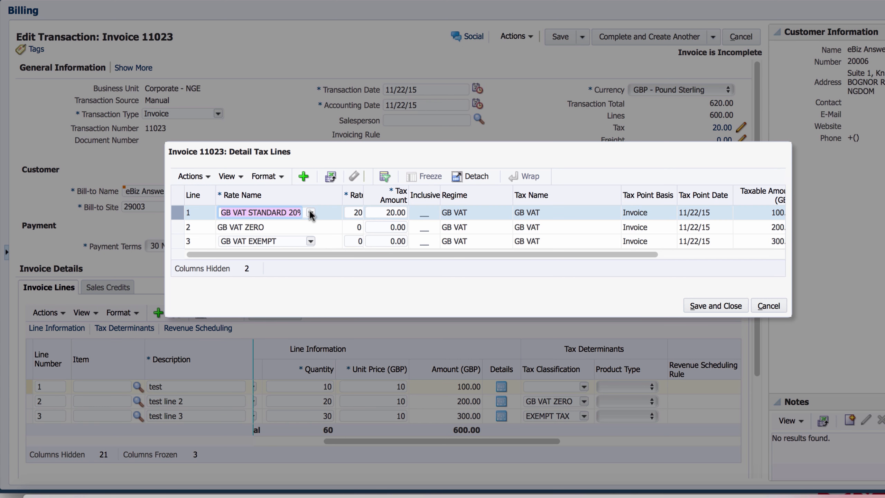
left_click(310, 213)
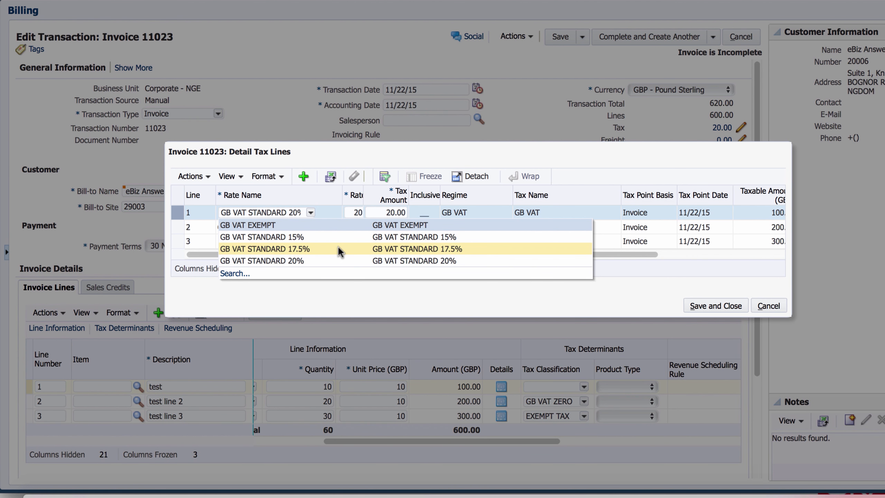
left_click(255, 225)
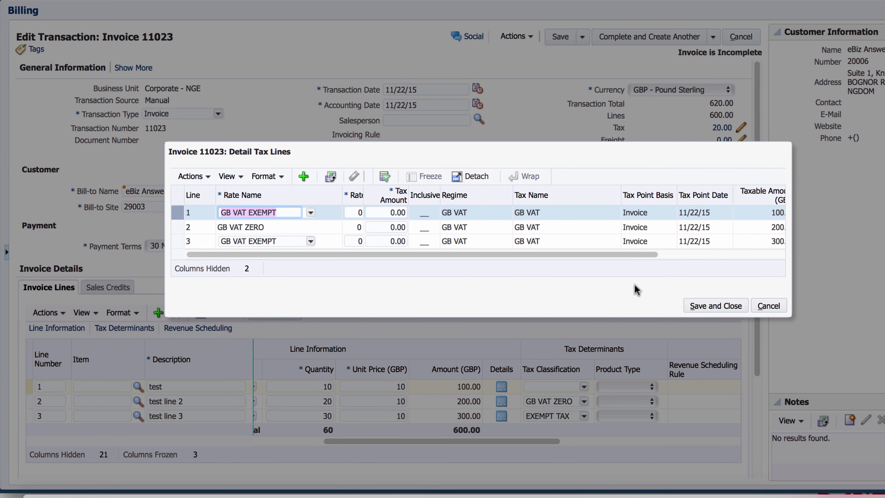
left_click(712, 306)
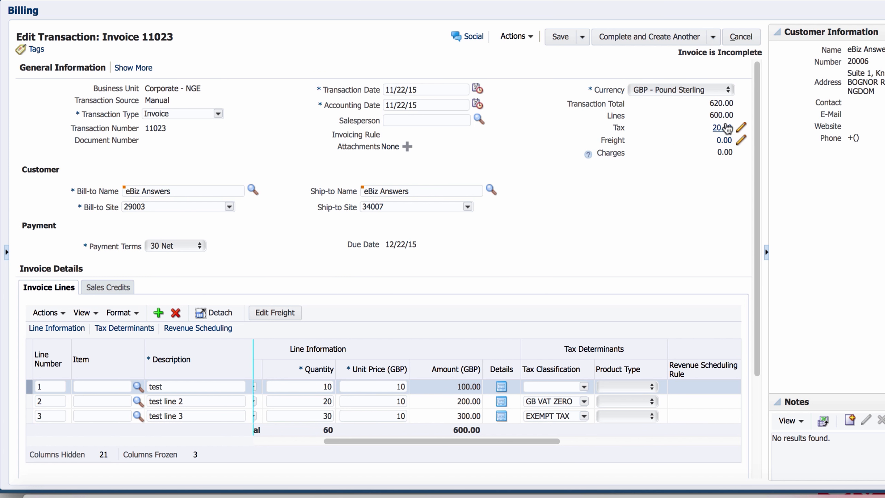
Save Invoice 11023 so tax recalculates to 0.00, then review its zero-rate tax lines
left_click(557, 39)
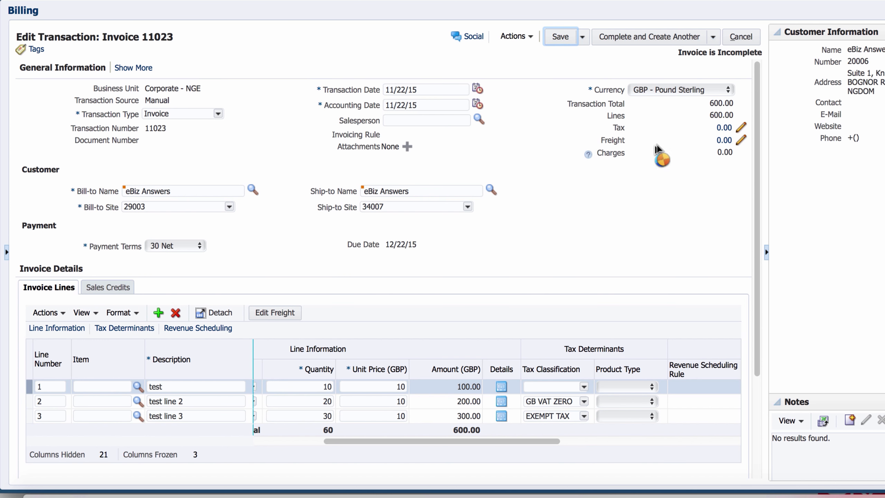
left_click(741, 129)
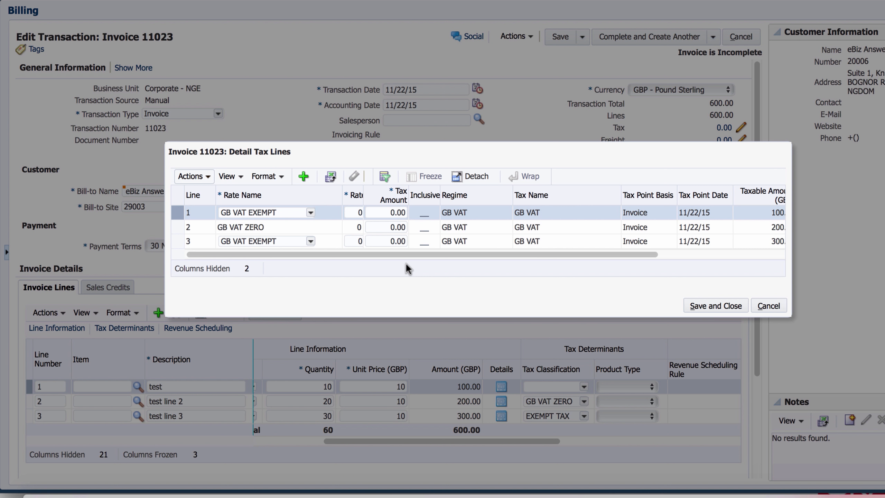
left_click(763, 305)
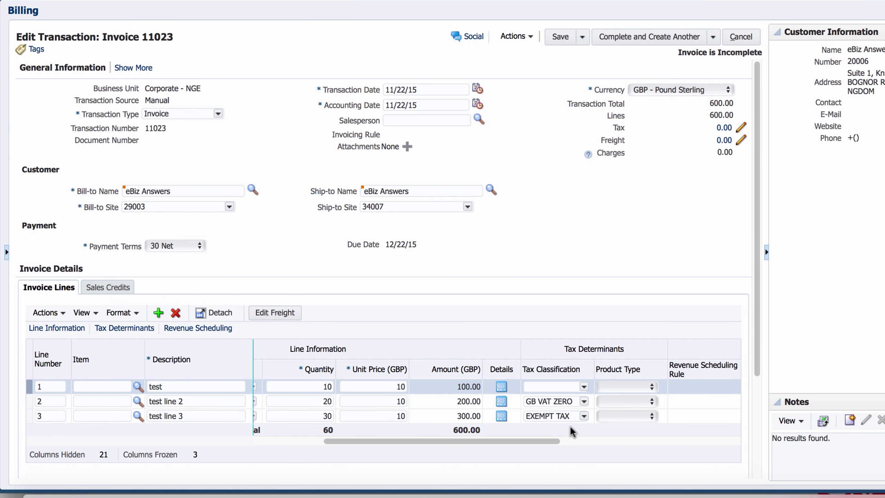
Set line 2's tax classification to EU SALES SERVICE and save the invoice
left_click(546, 386)
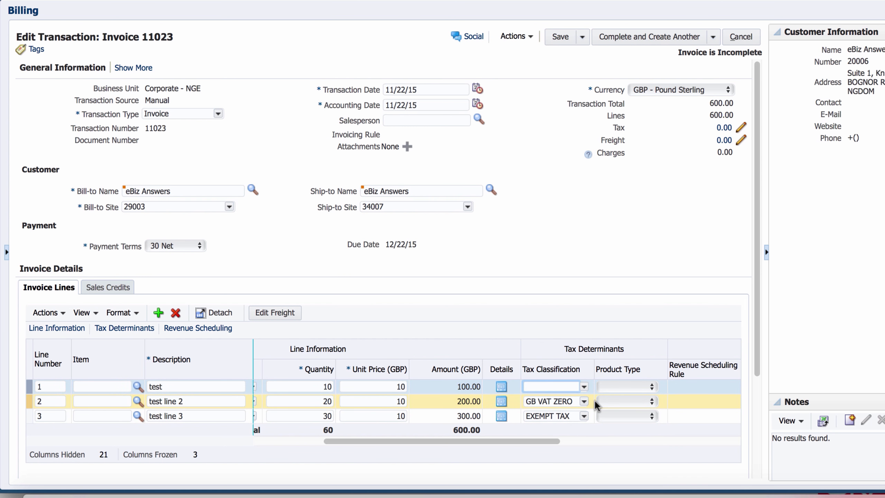
left_click(585, 402)
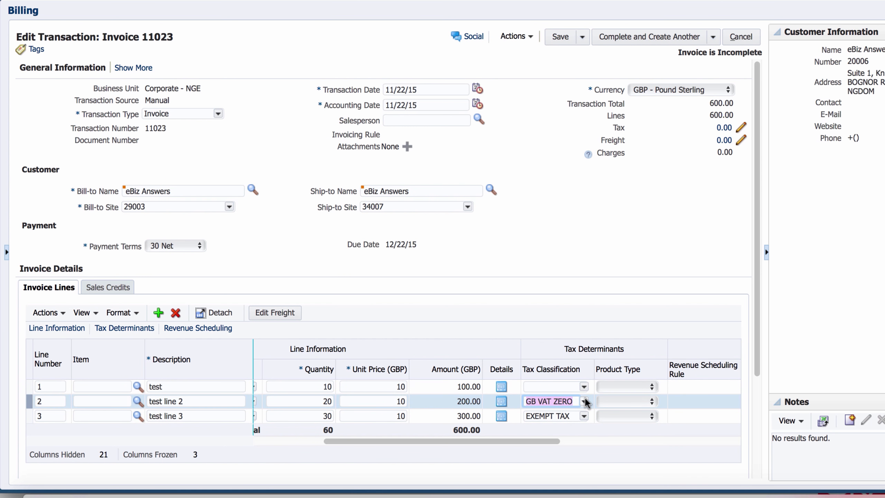
left_click(584, 402)
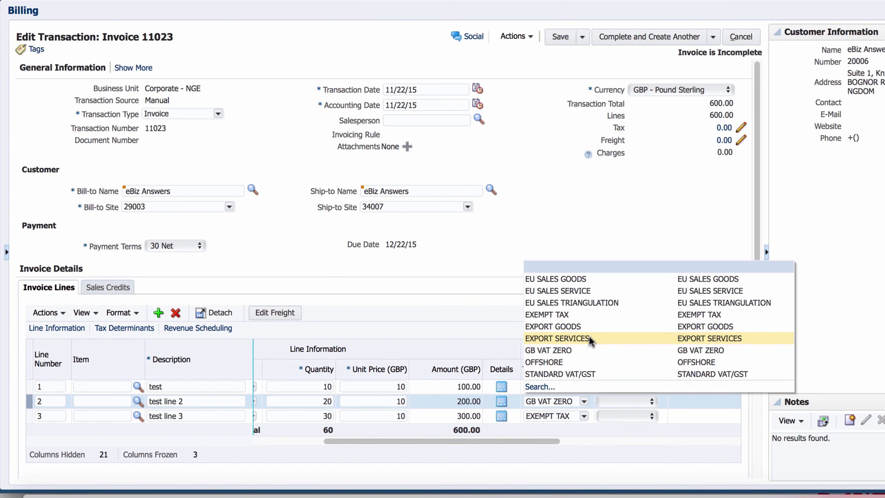
left_click(566, 292)
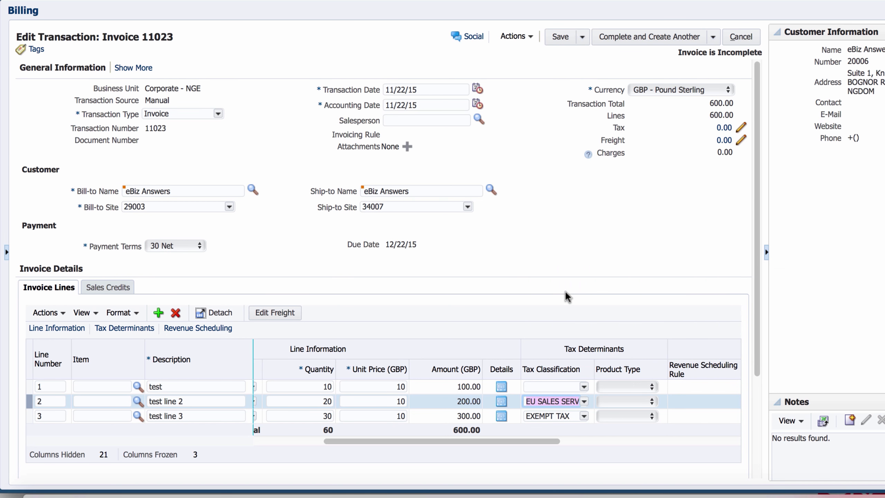
left_click(560, 36)
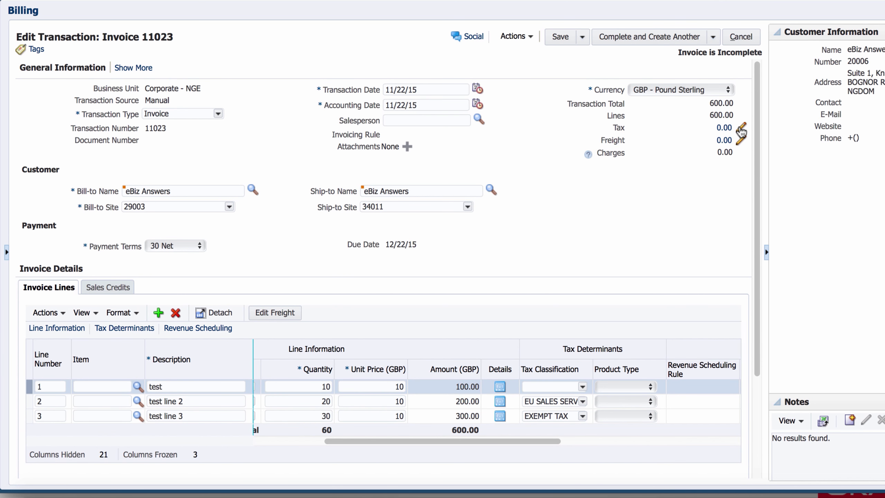
Inspect line 2's new tax rate in Detail Tax Lines, then close without saving
left_click(740, 130)
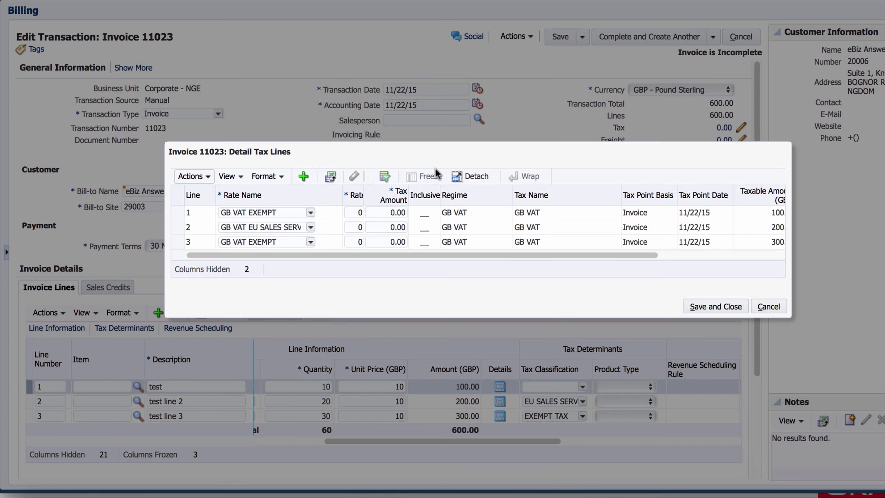
left_click(253, 226)
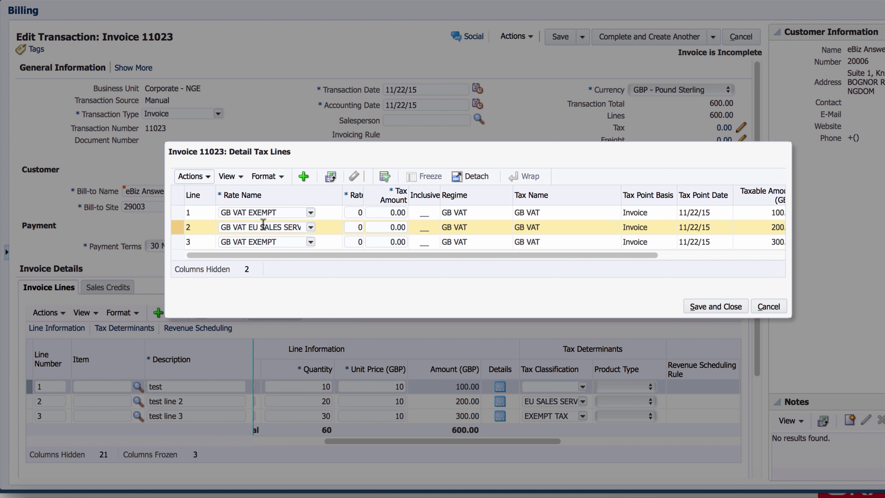
left_click(772, 307)
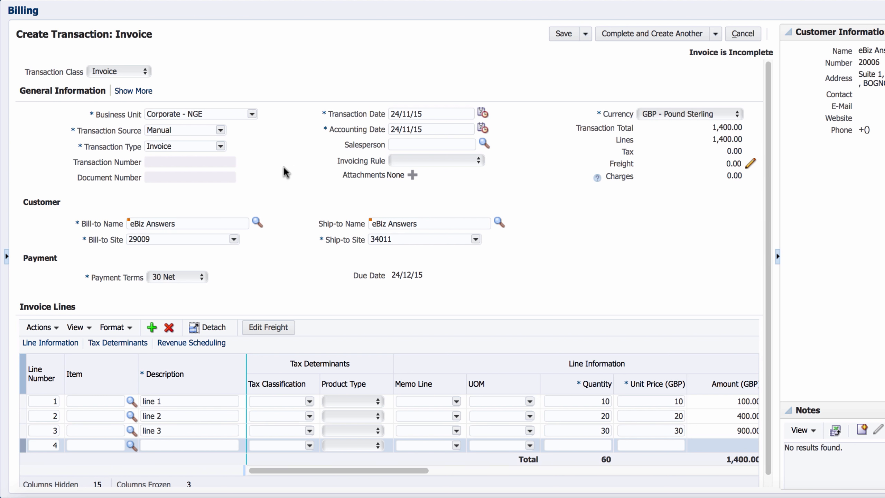
Check the new invoice's ship-to site 34011 in Berlin, Germany, then collapse General Information
left_click(133, 91)
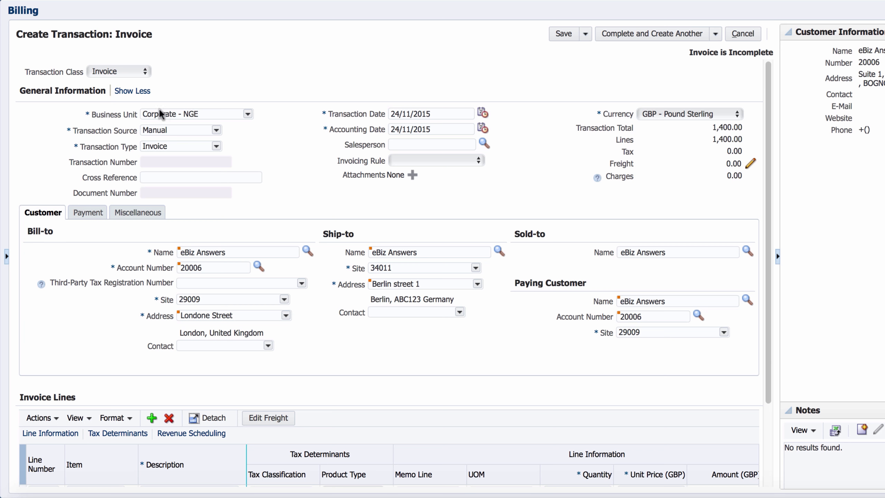
left_click(132, 90)
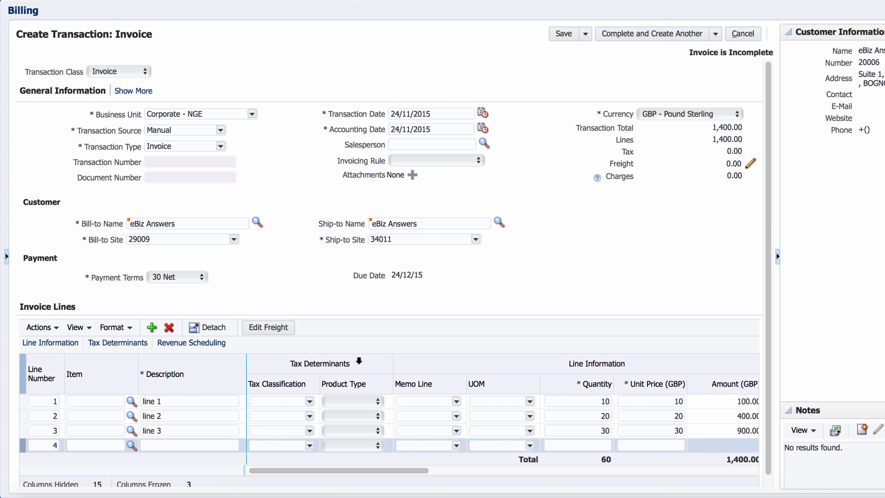
Set line 2's product type to Goods and line 3's to Services, save, and view tax lines
left_click(378, 416)
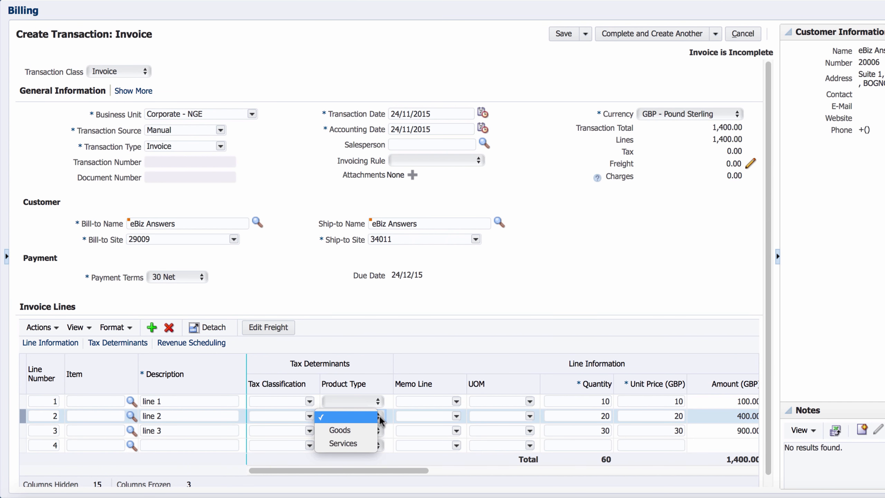
left_click(360, 429)
left_click(378, 429)
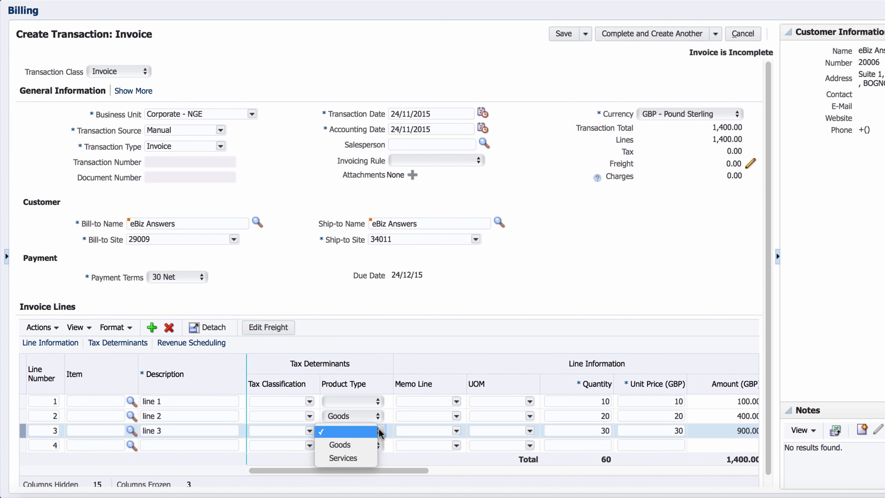
left_click(343, 458)
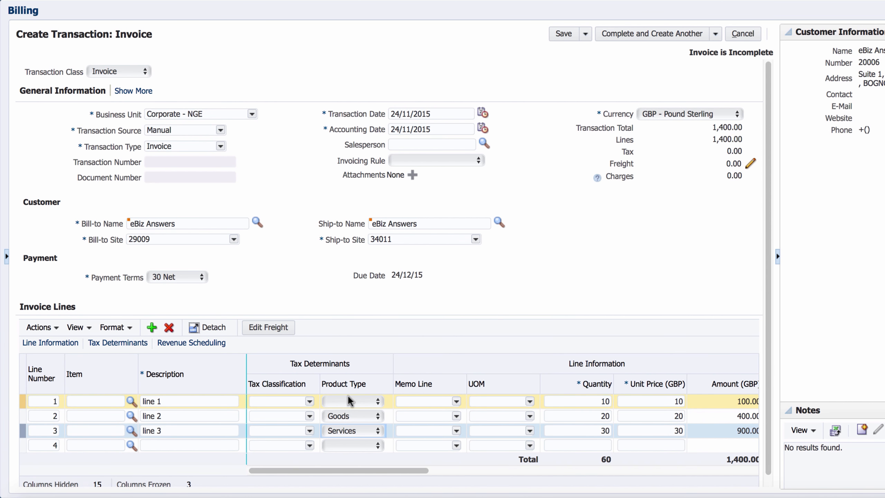
left_click(570, 35)
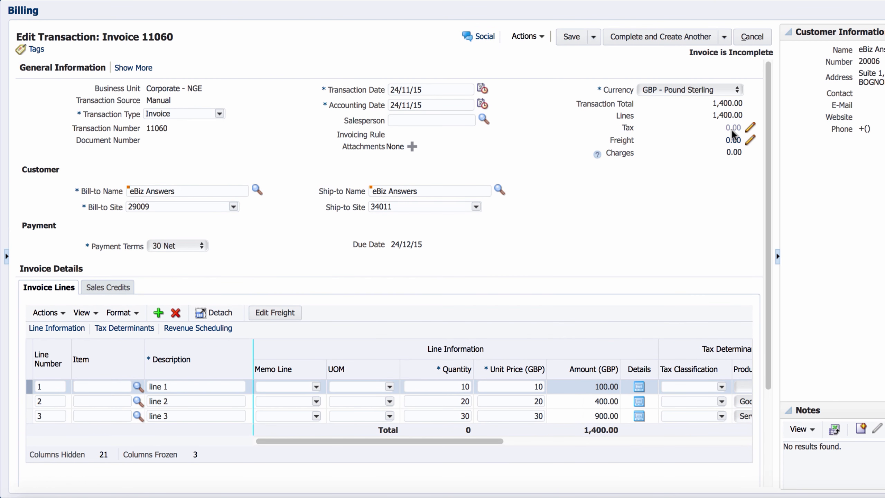
left_click(731, 130)
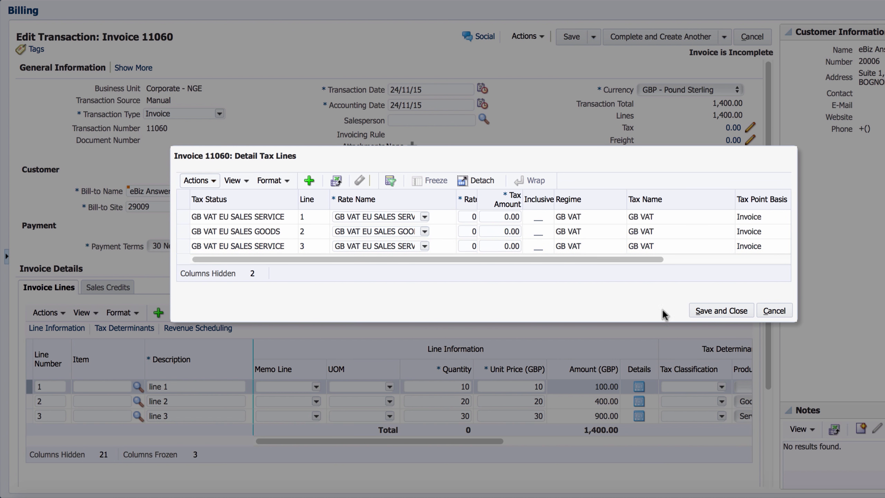
Close the tax lines, delete invoice 11060's Ship-to Name, and save the invoice
left_click(773, 310)
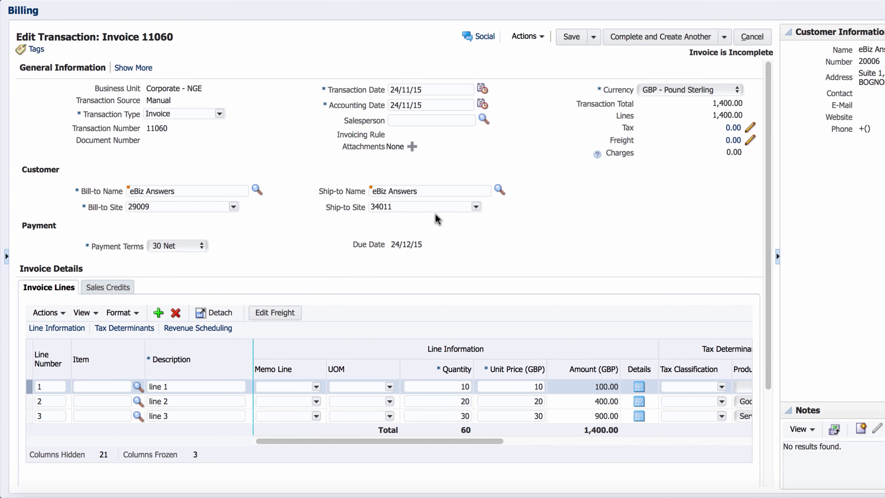
left_click_drag(467, 195, 341, 195)
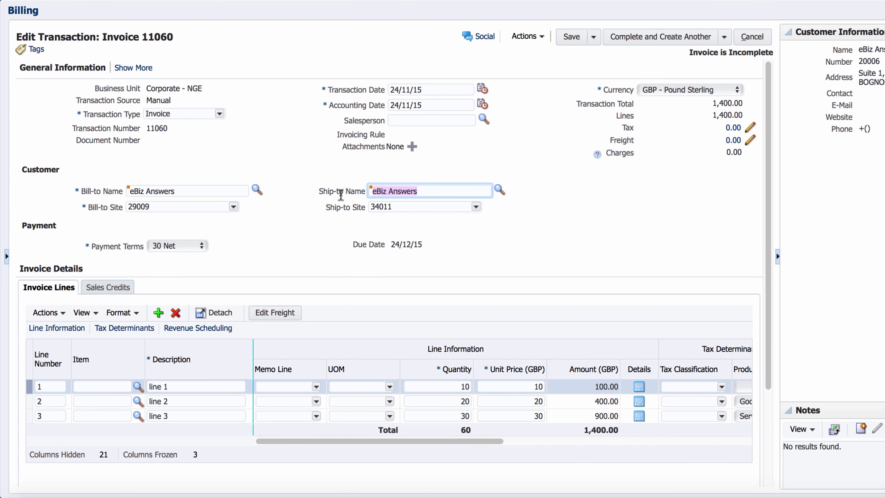
key("Delete")
key("Tab")
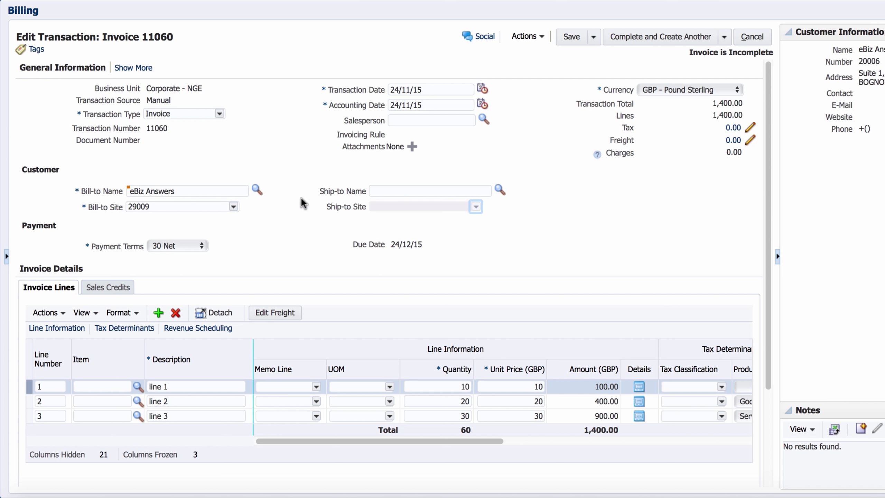
left_click(573, 39)
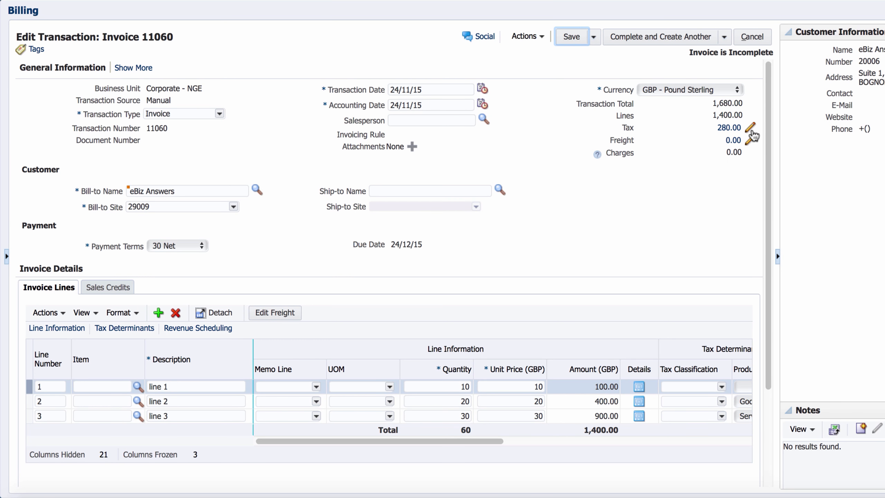
Open the Detail Tax Lines behind invoice 11060's 280.00 tax to review the GB VAT STANDARD rates
left_click(735, 129)
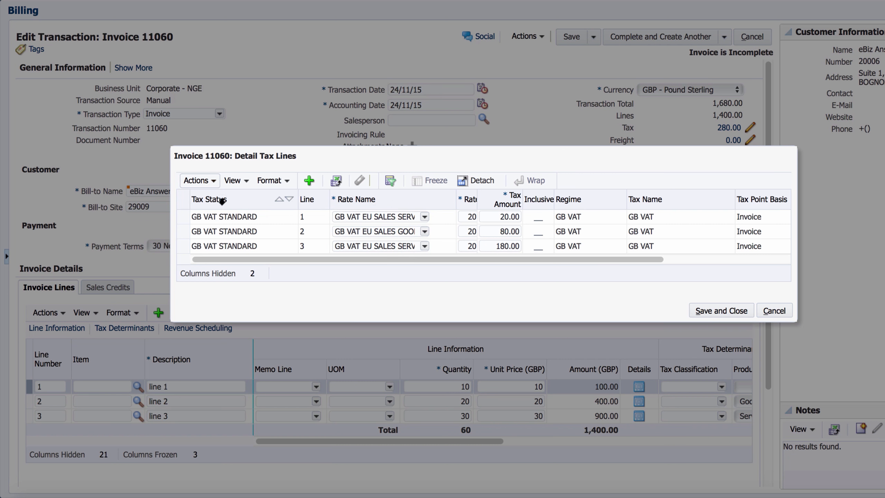
Make the Tax Status column visible in the detail tax lines through Manage Columns
left_click(238, 184)
mouse_move(251, 196)
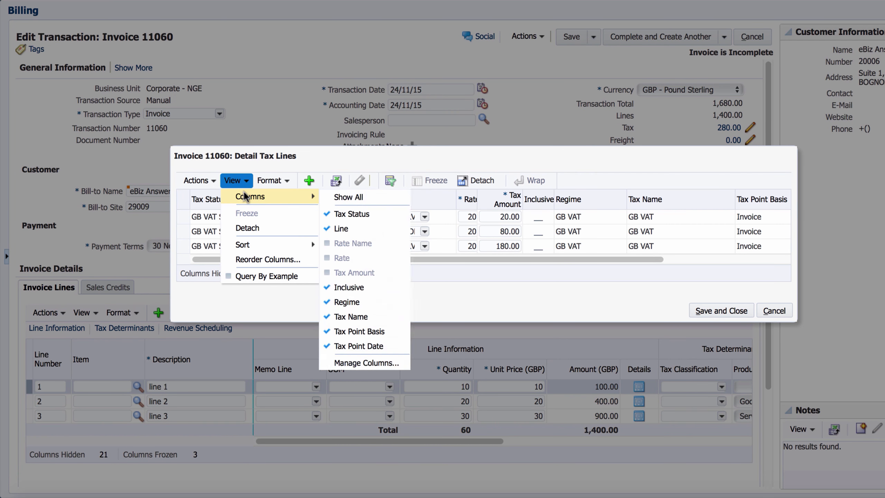
left_click(356, 363)
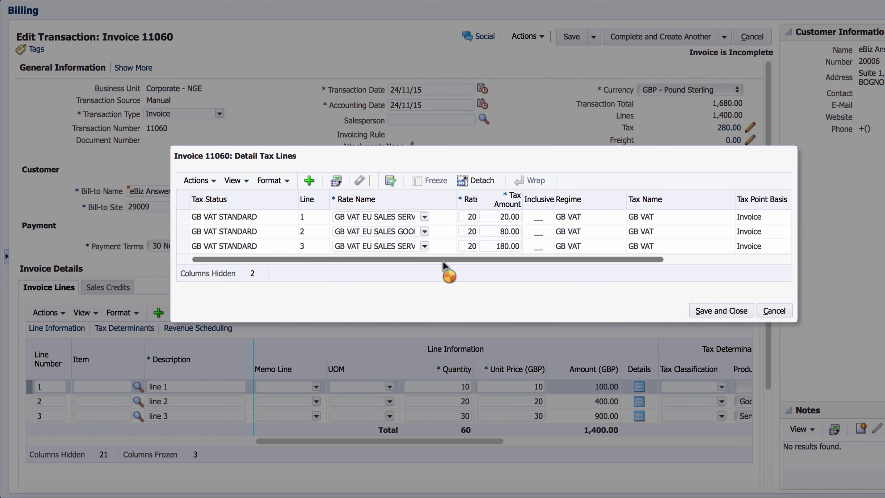
left_click(511, 185)
left_click(477, 250)
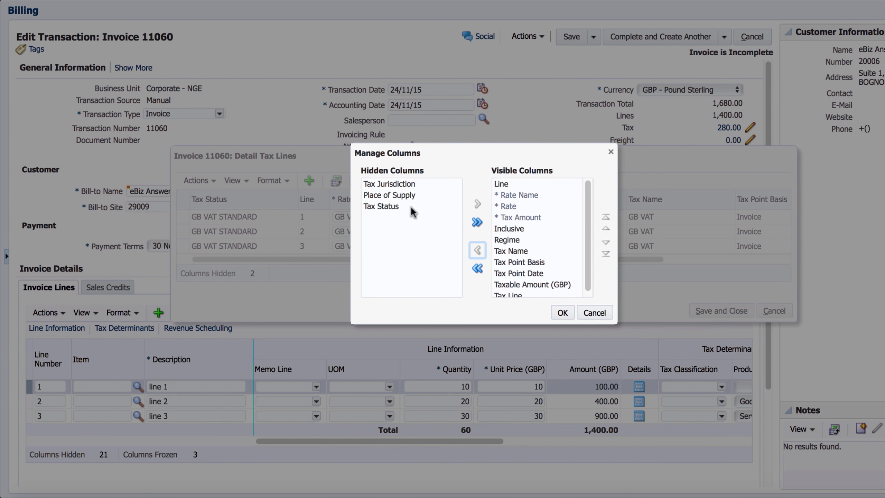
left_click(389, 206)
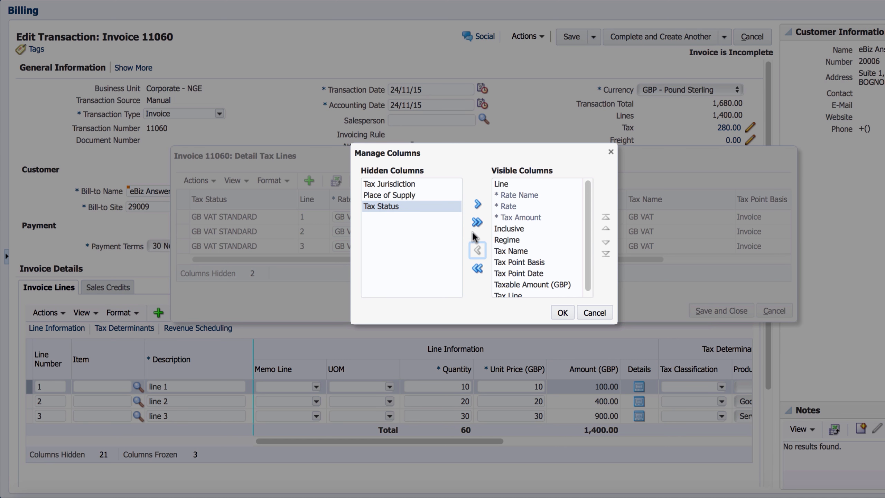
left_click(477, 204)
Move Tax Status to the first column, apply it, and save and close the tax lines
left_click_drag(590, 217, 593, 237)
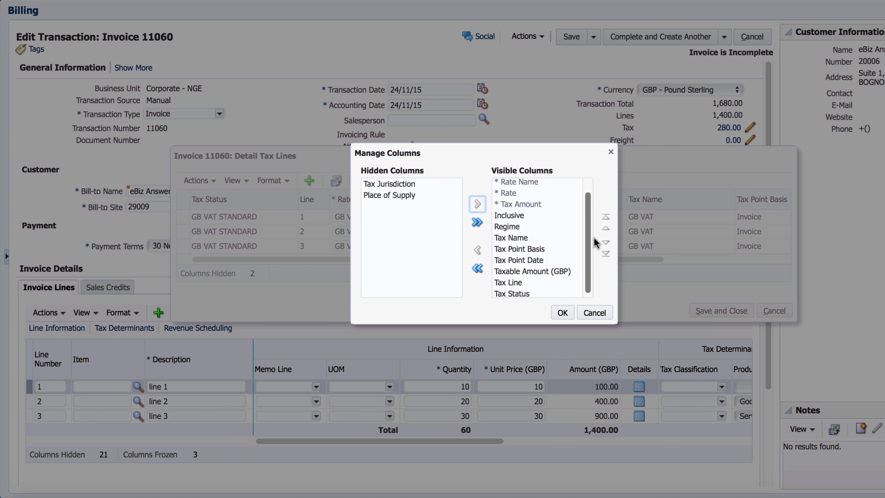
left_click(513, 281)
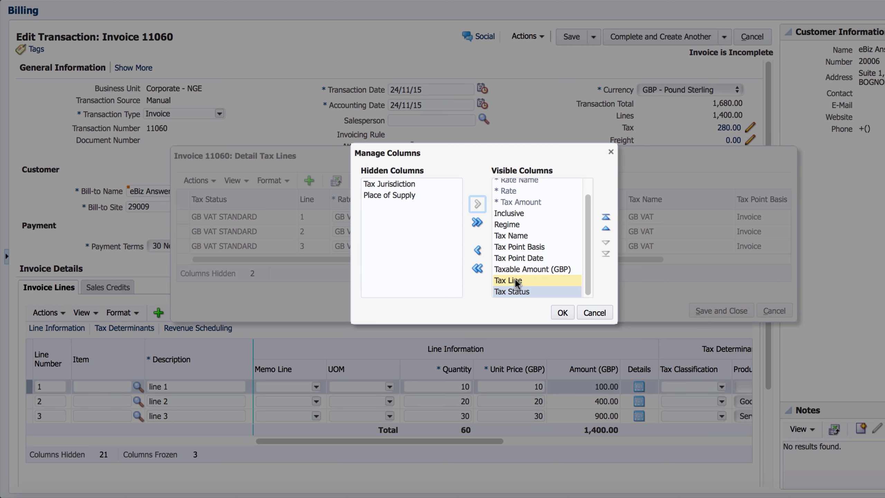
left_click(519, 292)
left_click(605, 217)
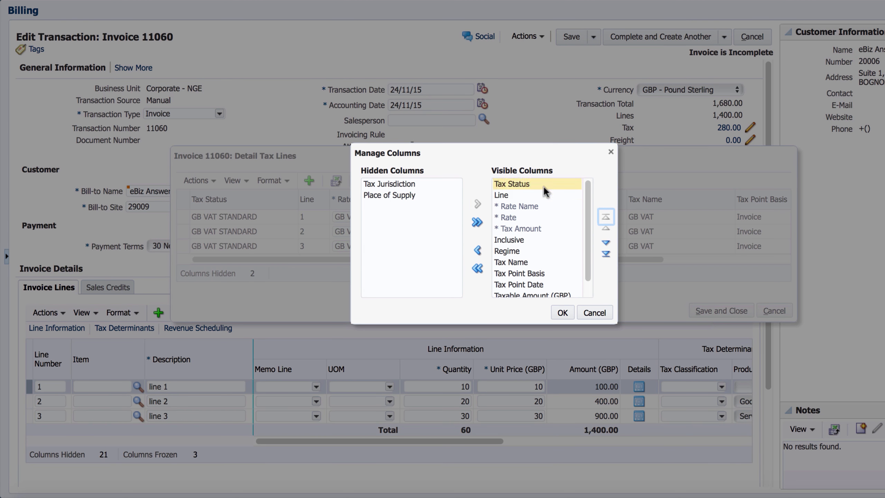
left_click(562, 312)
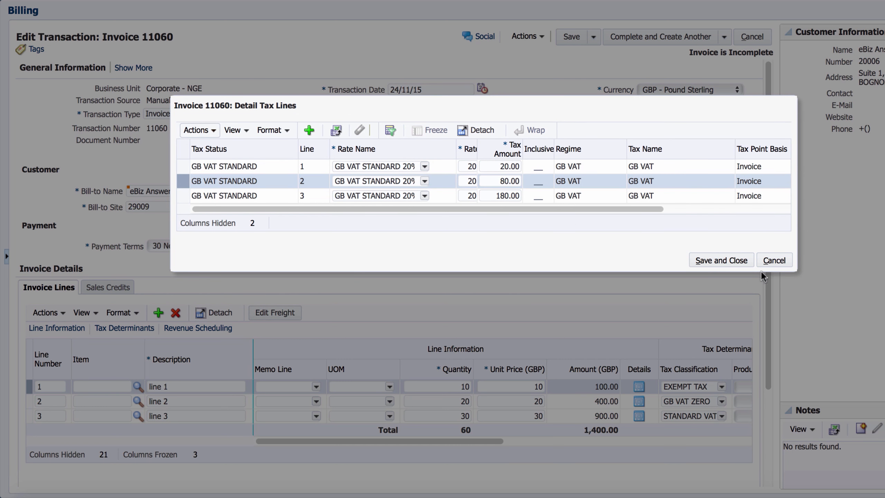
left_click(729, 261)
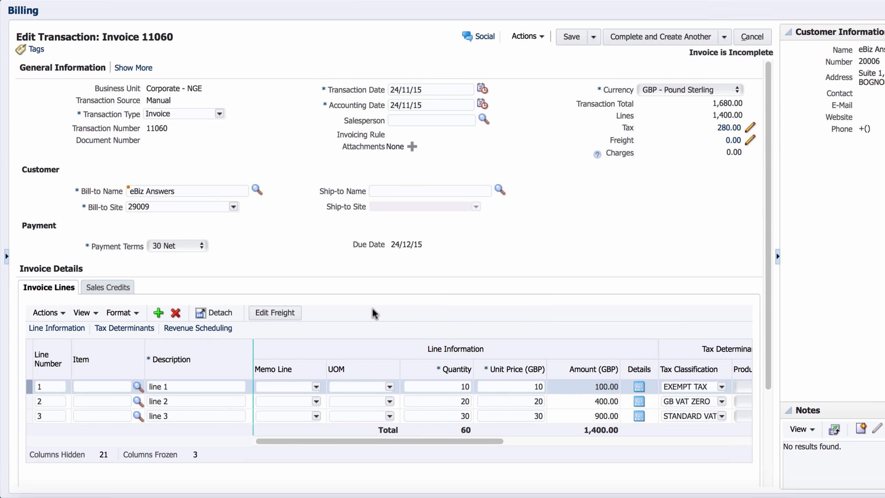
left_click(380, 188)
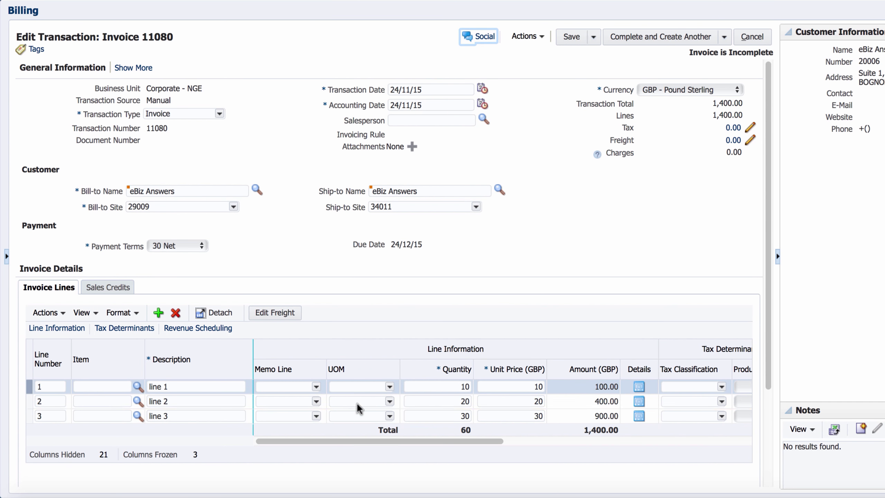
Scroll invoice 11080's lines table across to the Tax Determinants columns
left_click_drag(380, 441, 531, 437)
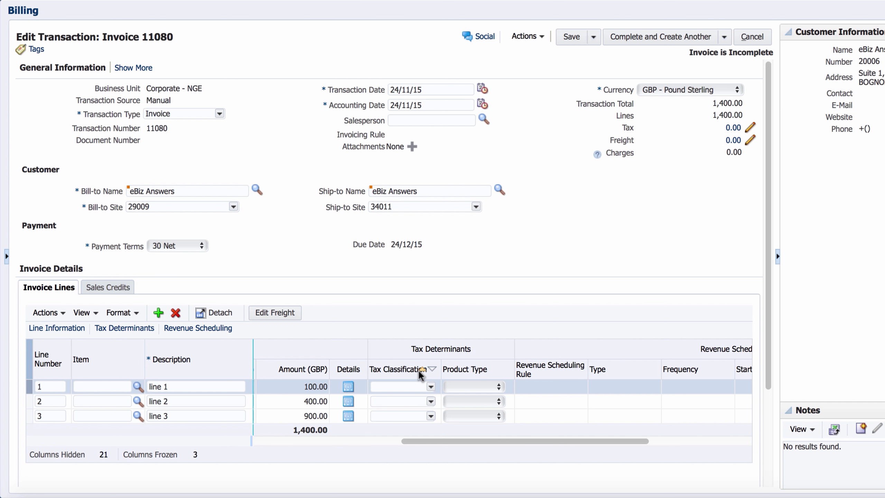
Classify lines 1–3 as EXEMPT TAX, STANDARD VAT/GST and GB VAT ZERO
left_click(430, 387)
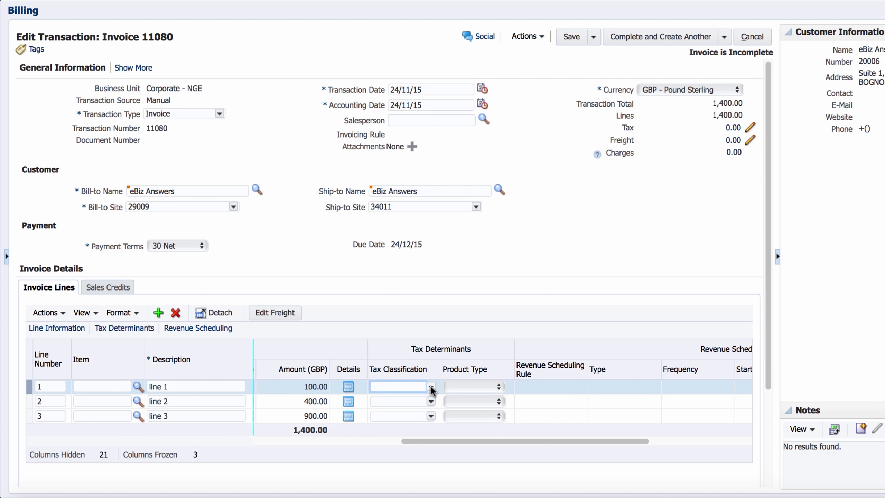
left_click(431, 387)
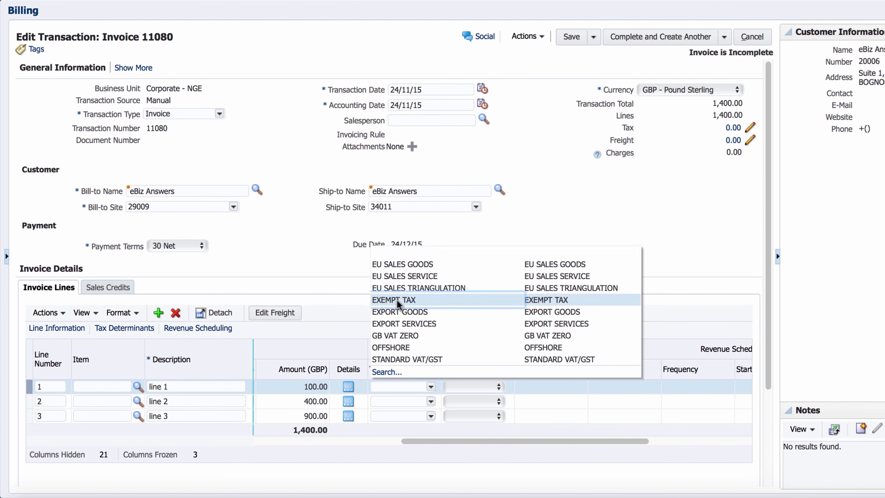
left_click(397, 304)
left_click(430, 402)
left_click(431, 402)
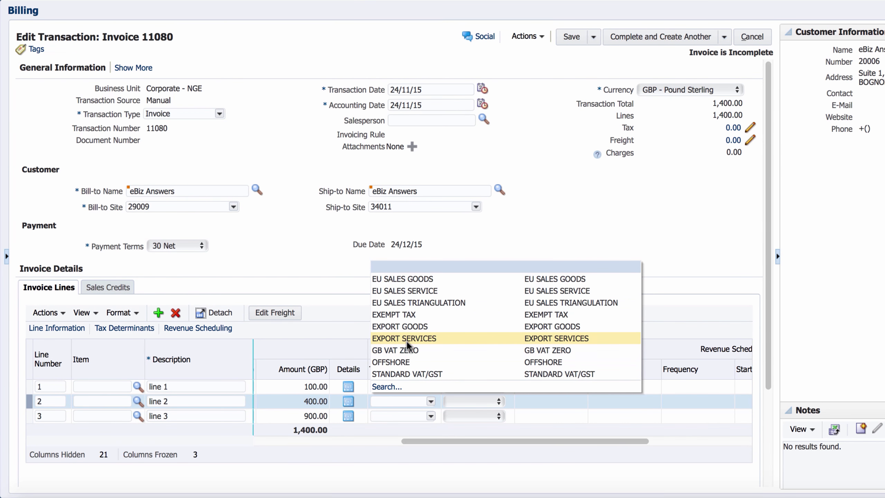
left_click(404, 370)
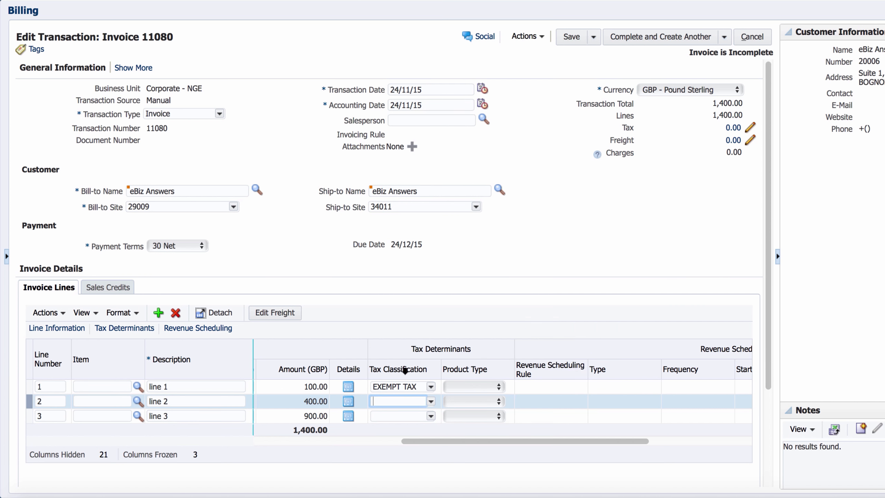
left_click(430, 417)
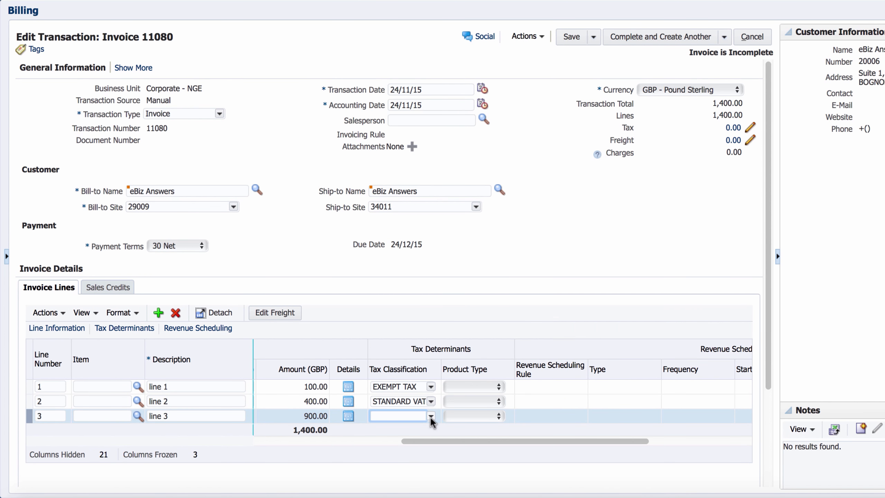
left_click(430, 415)
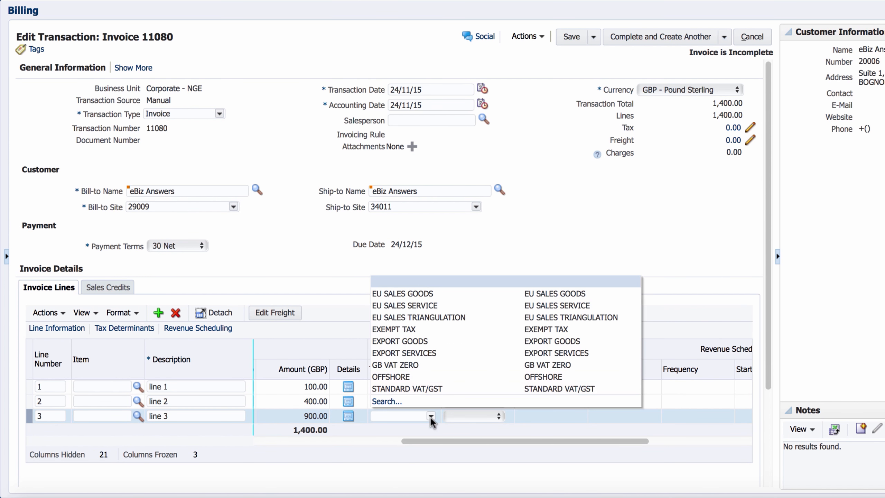
left_click(410, 367)
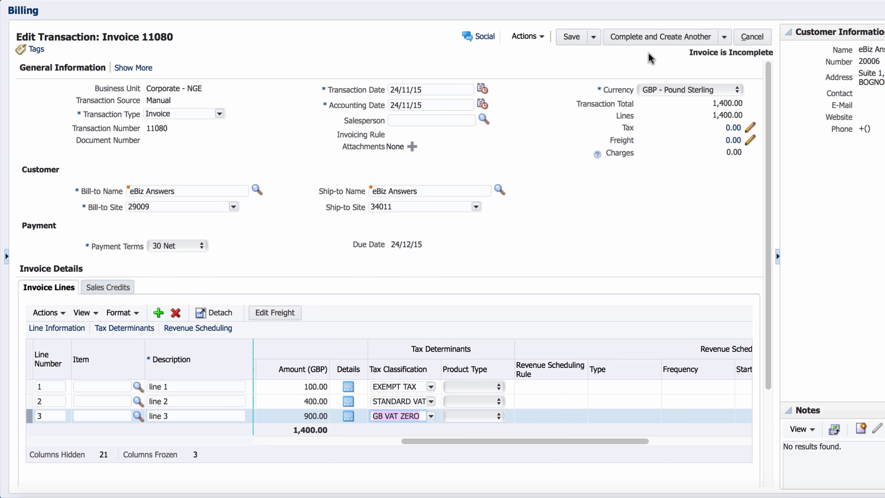
Save invoice 11080, review the 80.00 tax in Detail Tax Lines, then save and close them
left_click(574, 37)
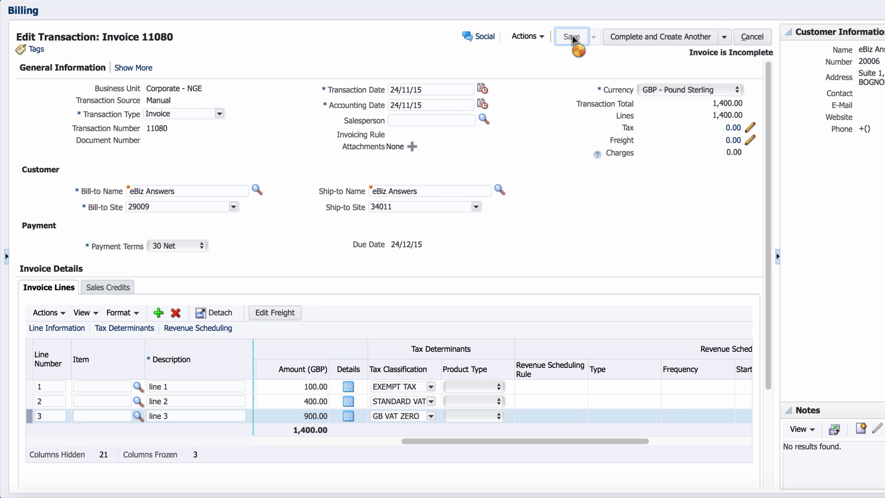
left_click(731, 129)
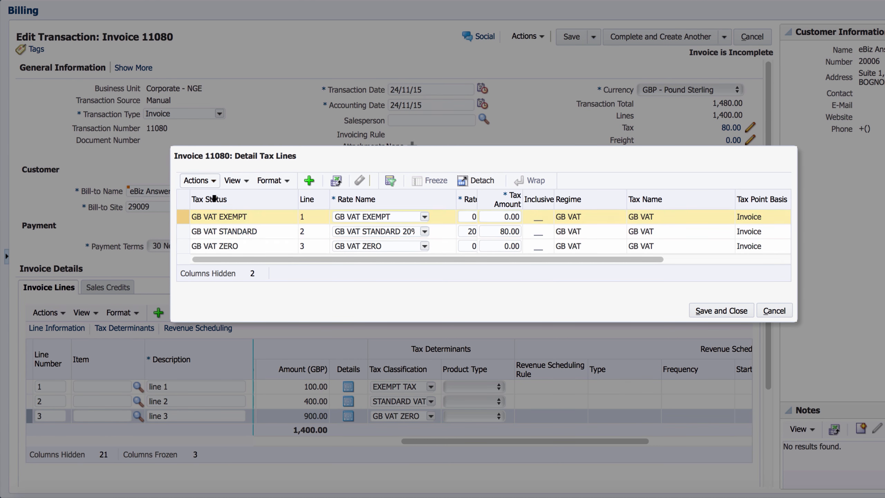
left_click(734, 307)
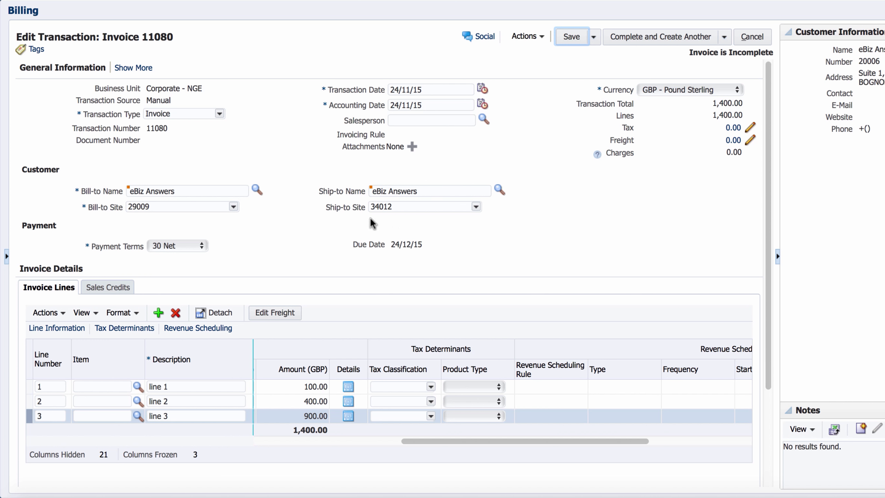
left_click(476, 207)
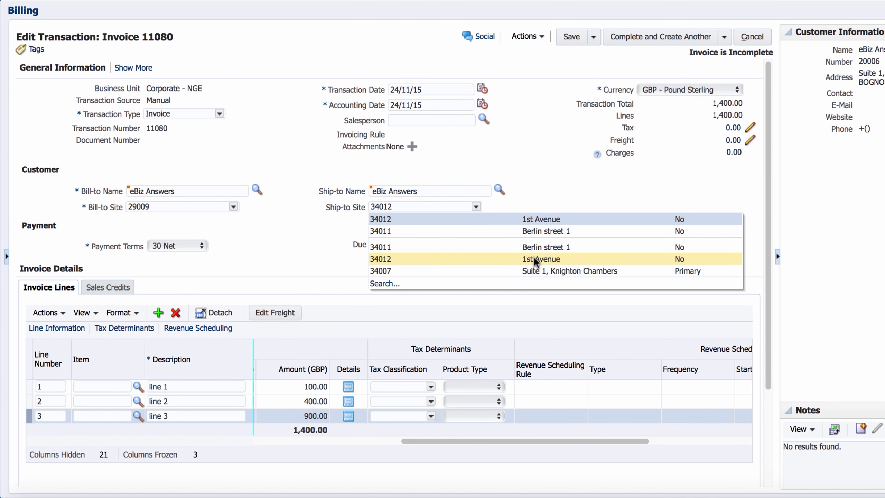
left_click(519, 217)
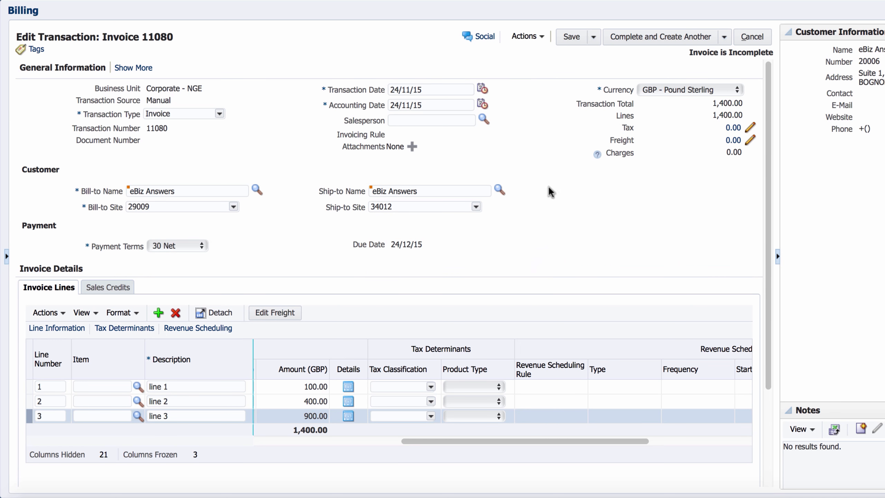
left_click(734, 129)
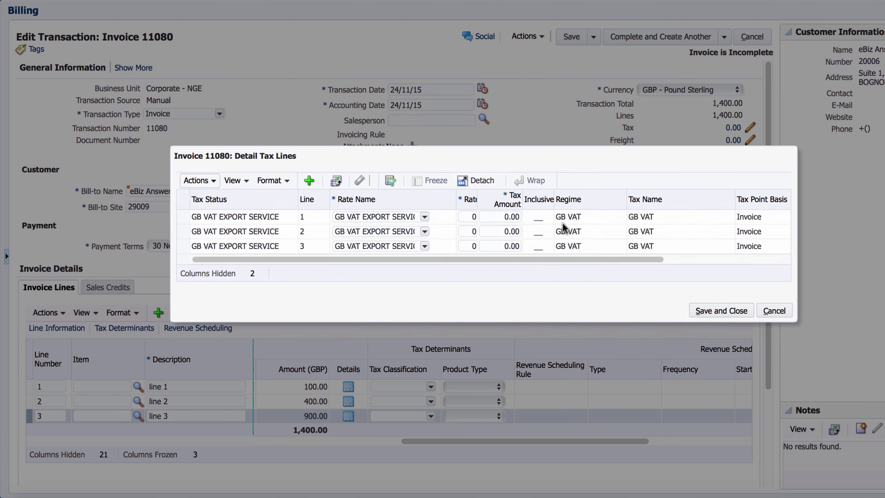
left_click(255, 220)
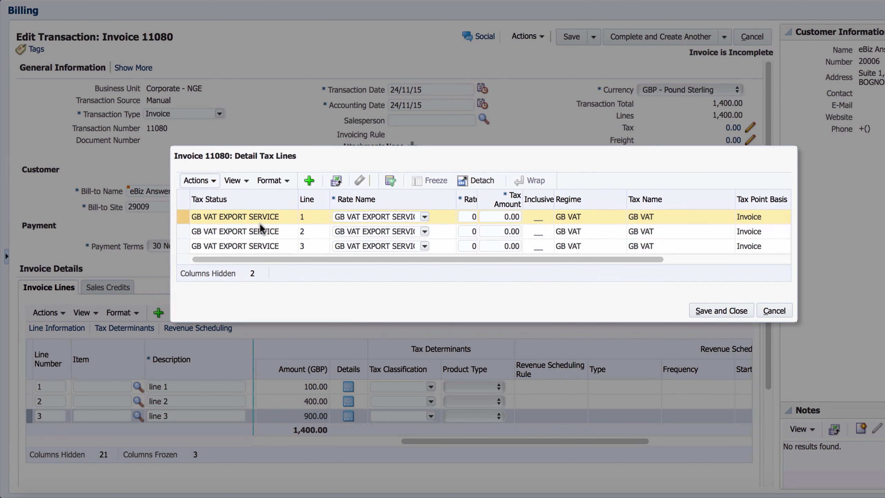
left_click(263, 246)
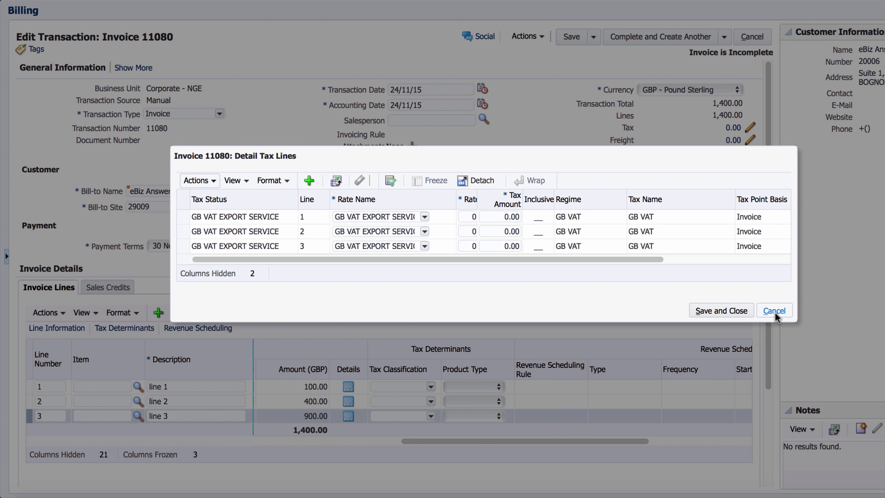
left_click(726, 311)
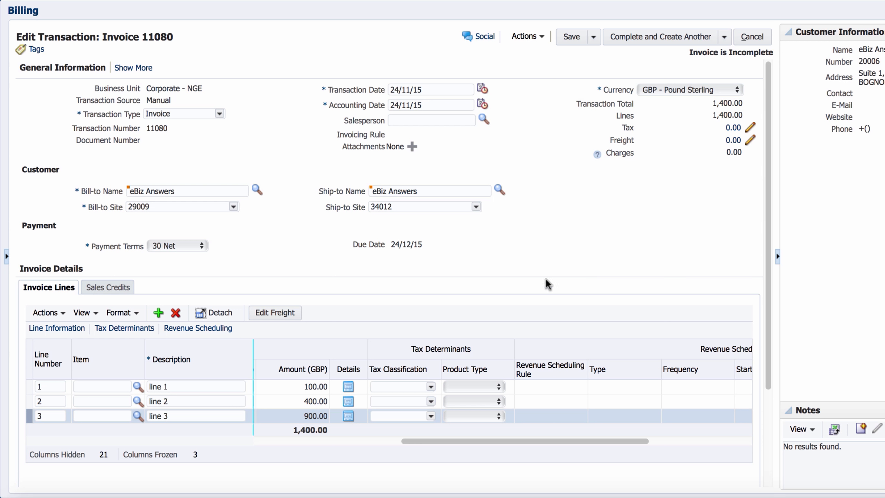
left_click(495, 401)
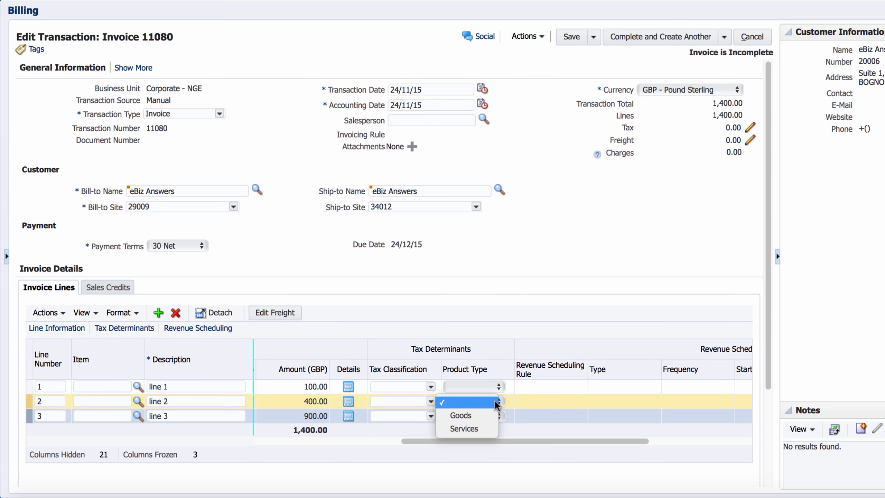
Set line 2's Product Type to Goods, save, and review the GB VAT EXPORT GOODS tax lines
left_click(478, 415)
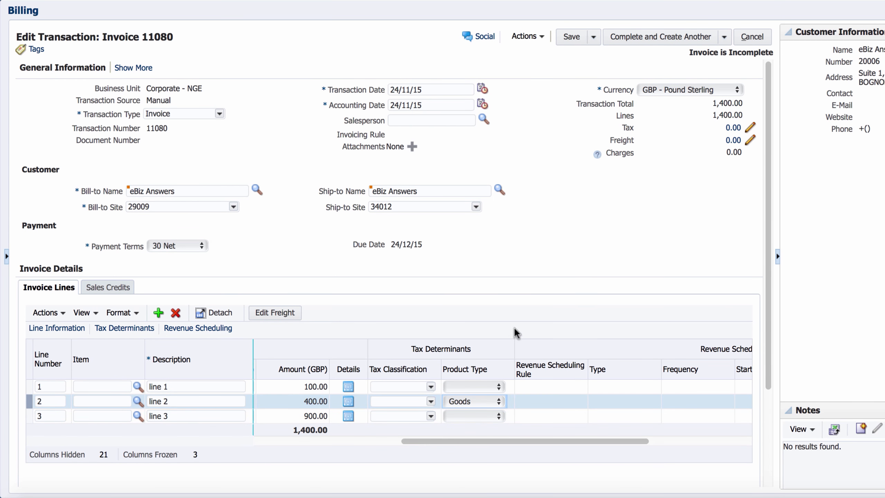
left_click(572, 39)
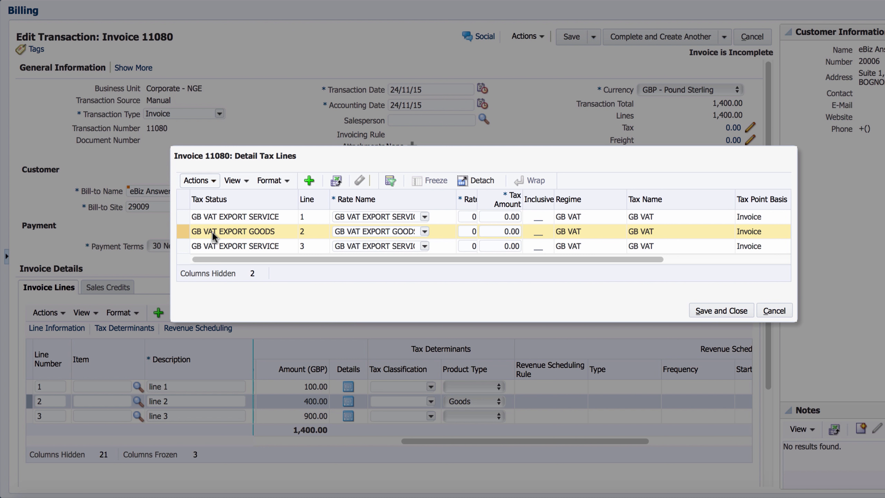
left_click(228, 221)
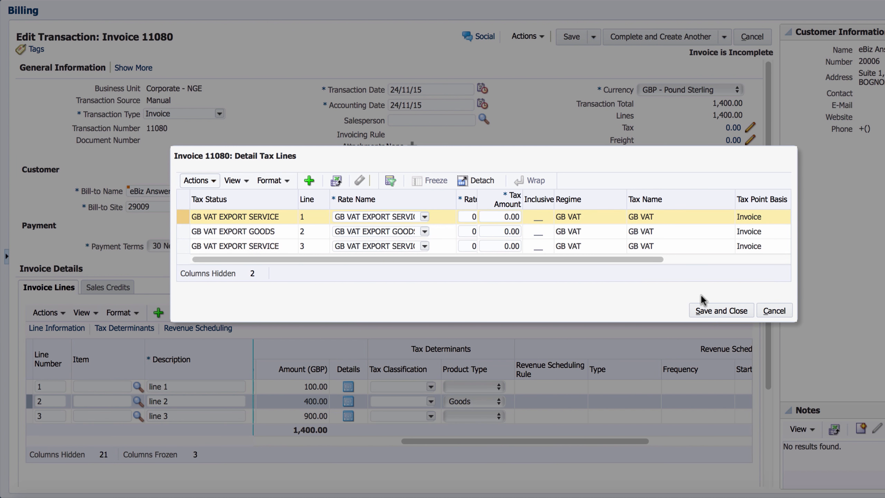
left_click(720, 309)
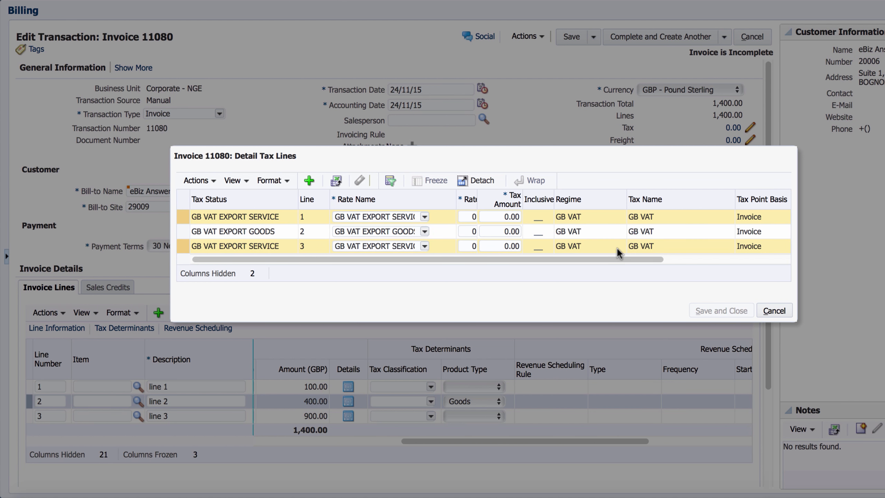